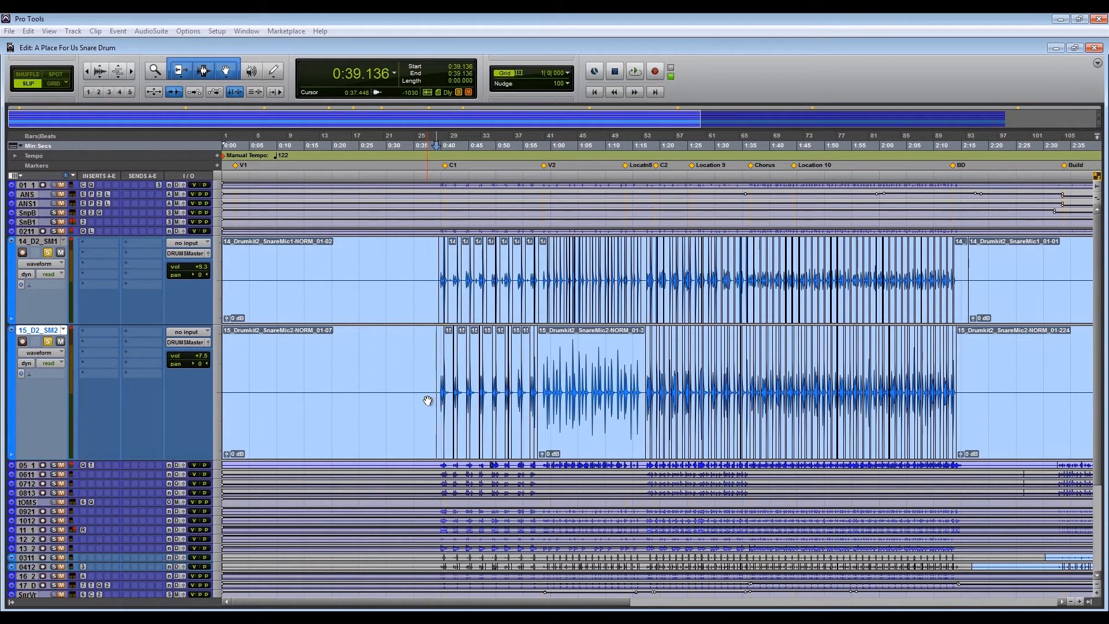
Extend the first clip on both snare mic tracks over the edited hits to about 1:00 and play the uncovered audio from 0:38.925.
{"action": "key", "text": "Tab"}
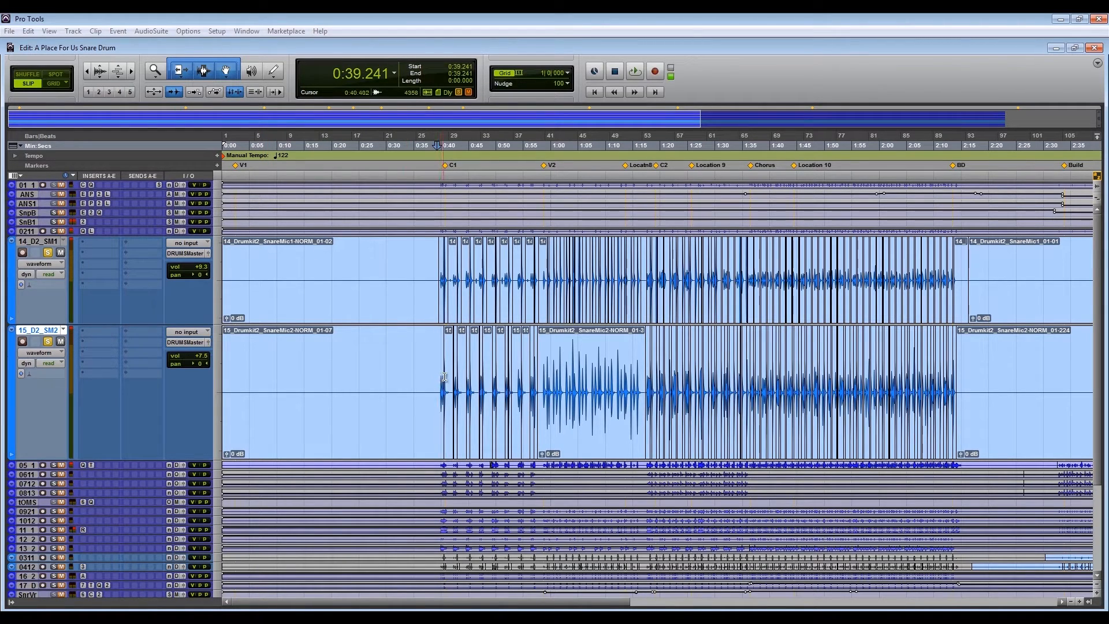
{"action": "left_click_drag", "start_coordinate": [441, 376], "coordinate": [551, 372]}
{"action": "left_click_drag", "start_coordinate": [435, 274], "coordinate": [553, 279]}
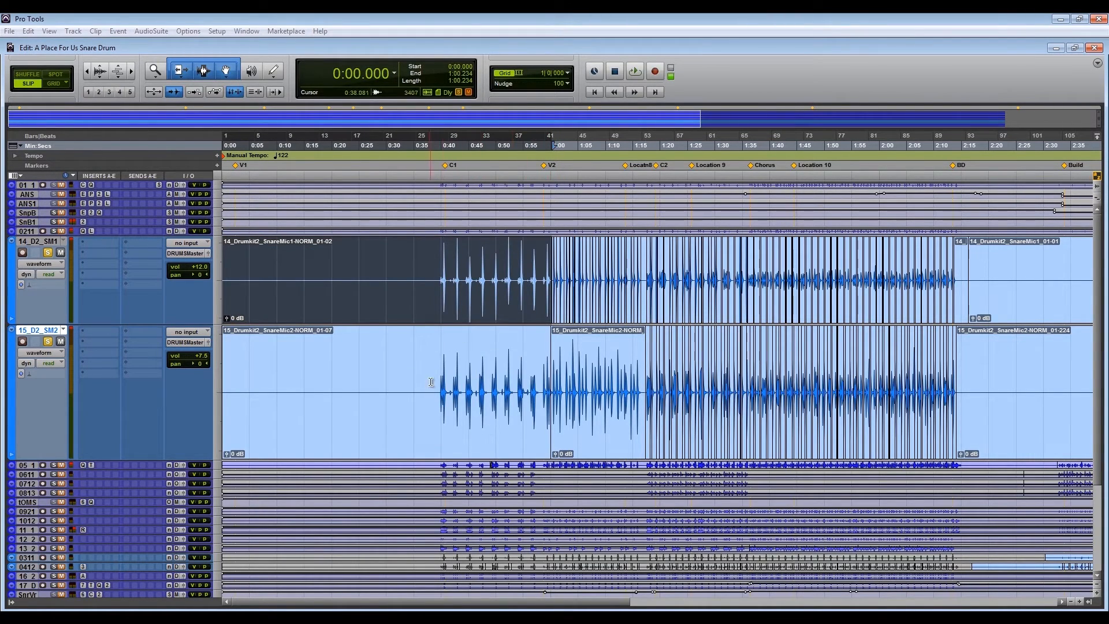
{"action": "left_click", "coordinate": [435, 379]}
{"action": "key", "text": "space"}
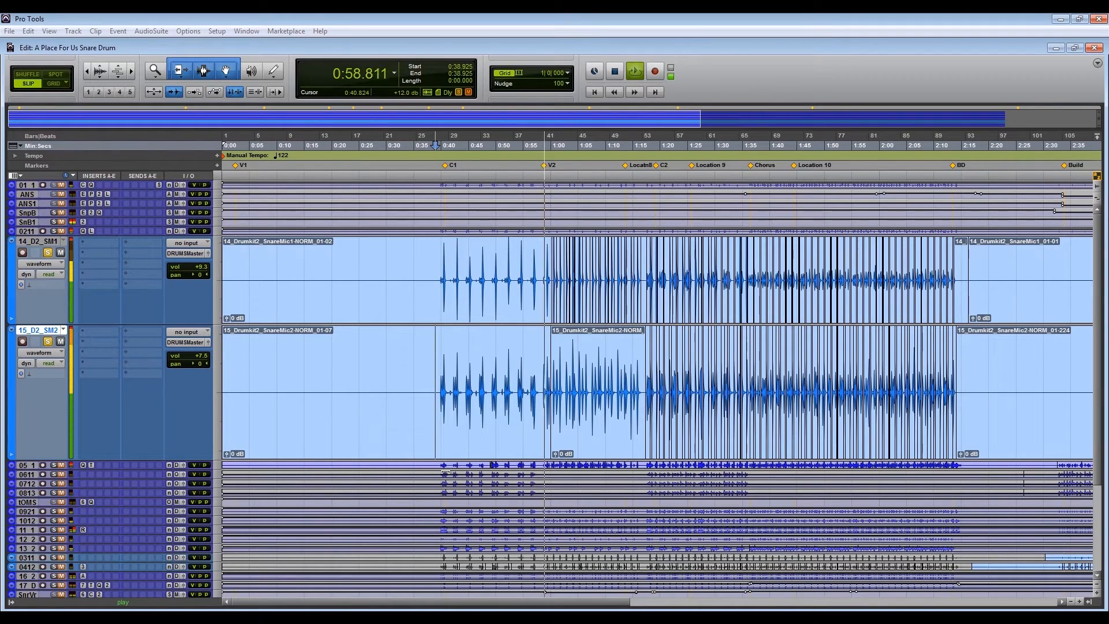
{"action": "key", "text": "space"}
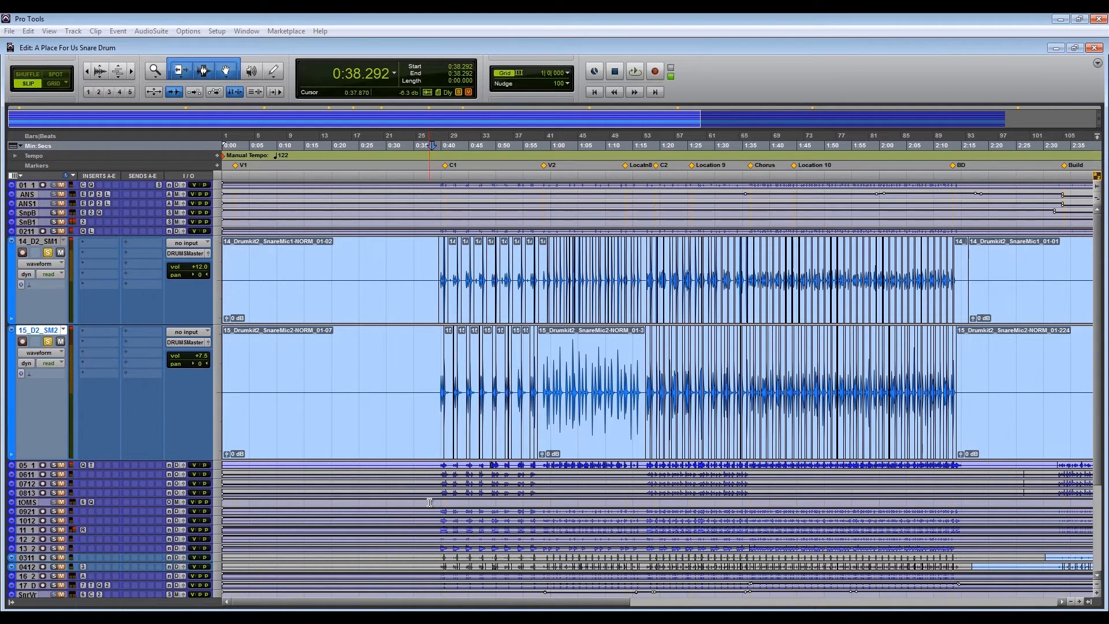
Play the edited versions of both snare mic tracks from 0:38.292.
{"action": "key", "text": "space"}
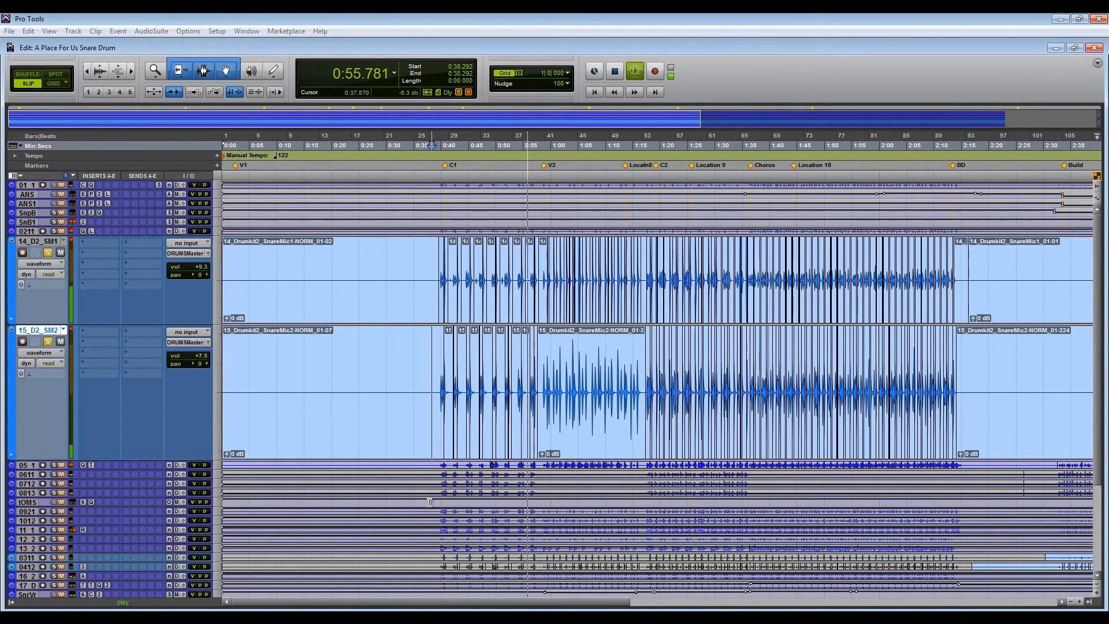
{"action": "key", "text": "space"}
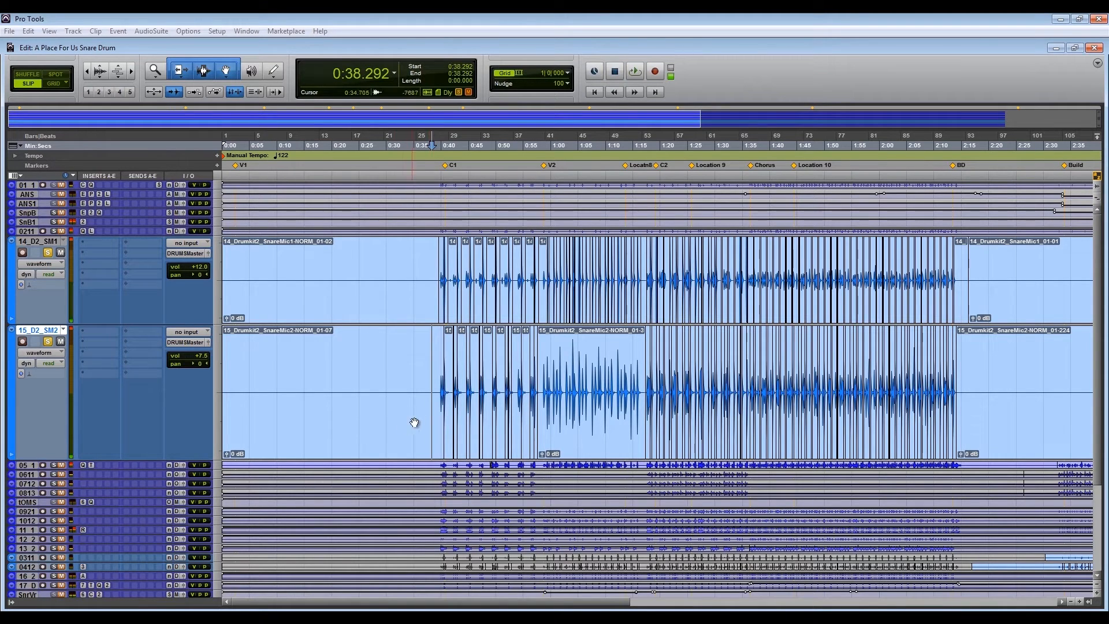
Extend the first clip to about 0:58.2 on 15_D2_SM2 and 0:59.9 on 14_D2_SM1, and play from 0:38.608.
{"action": "left_click_drag", "start_coordinate": [441, 393], "coordinate": [540, 386]}
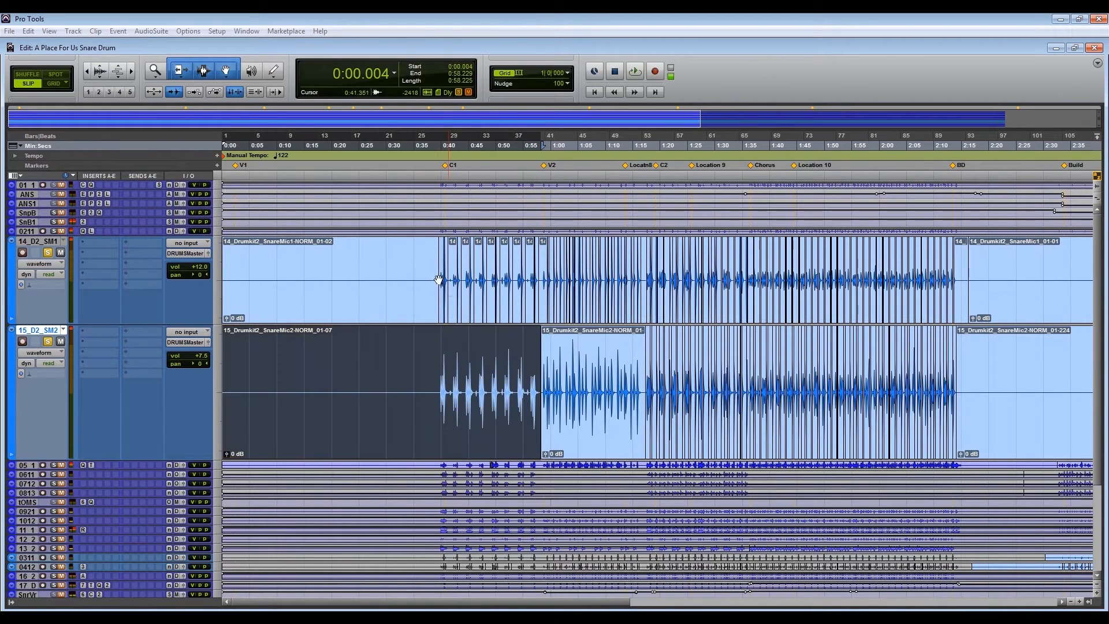
{"action": "left_click_drag", "start_coordinate": [436, 280], "coordinate": [550, 281]}
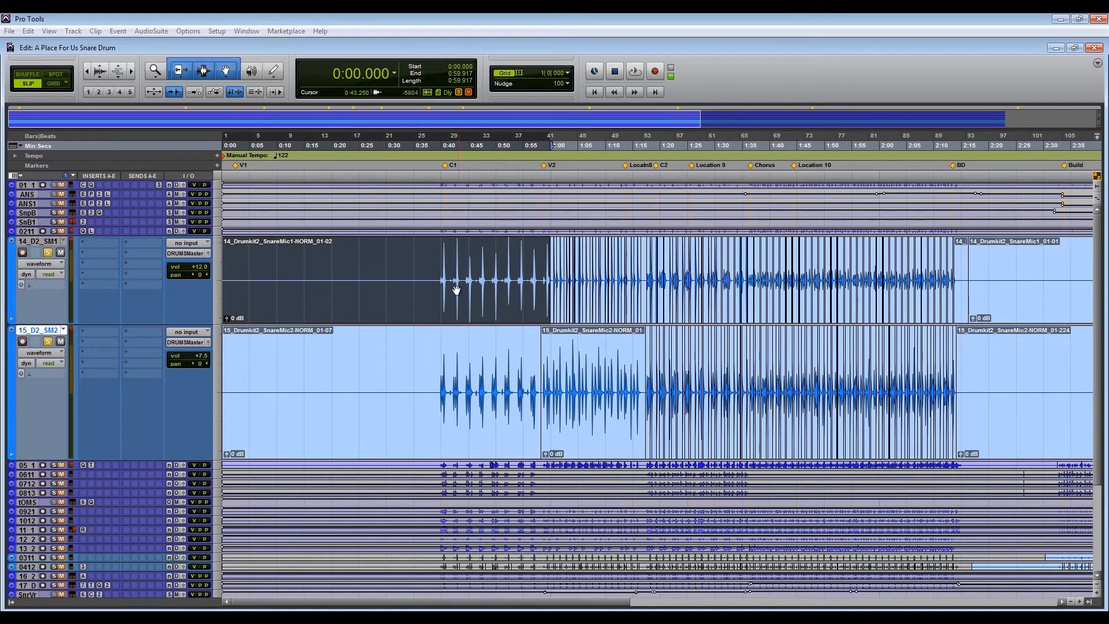
{"action": "left_click", "coordinate": [433, 271]}
{"action": "key", "text": "space"}
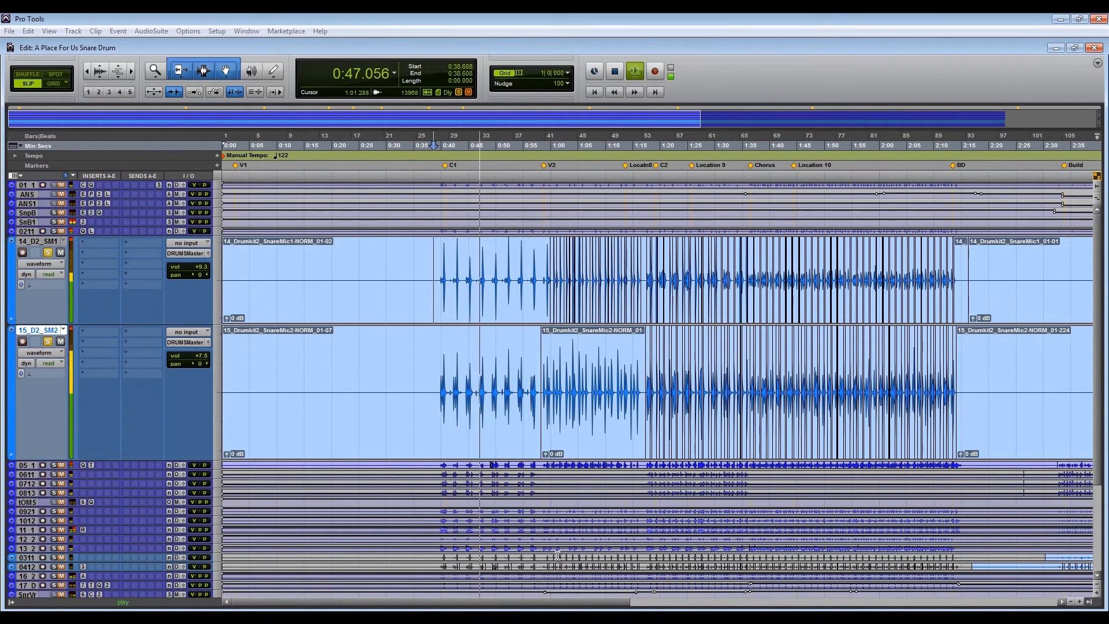
{"action": "key", "text": "space"}
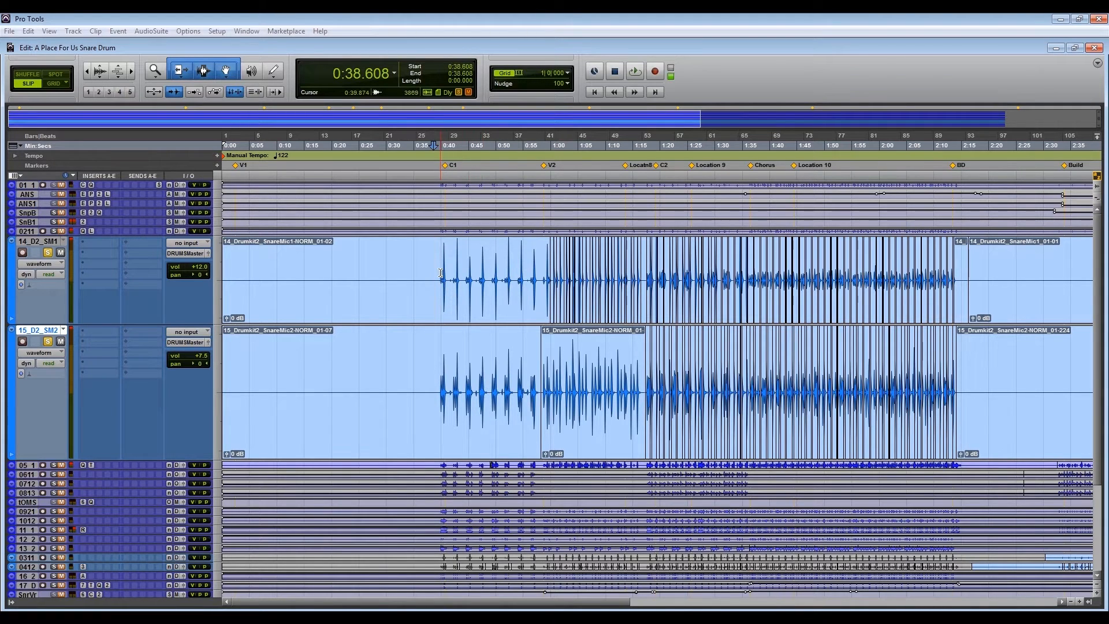
Select the first loud snare hit from 0:40.578 to 0:40.738 on 14_D2_SM1 and examine its attack against 15_D2_SM2.
{"action": "left_click_drag", "start_coordinate": [441, 276], "coordinate": [457, 273]}
{"action": "key", "text": "t"}
{"action": "key", "text": "t"}
{"action": "key", "text": "t"}
{"action": "key", "text": "t"}
{"action": "key", "text": "t"}
{"action": "key", "text": "t"}
{"action": "left_click_drag", "start_coordinate": [906, 274], "coordinate": [962, 276]}
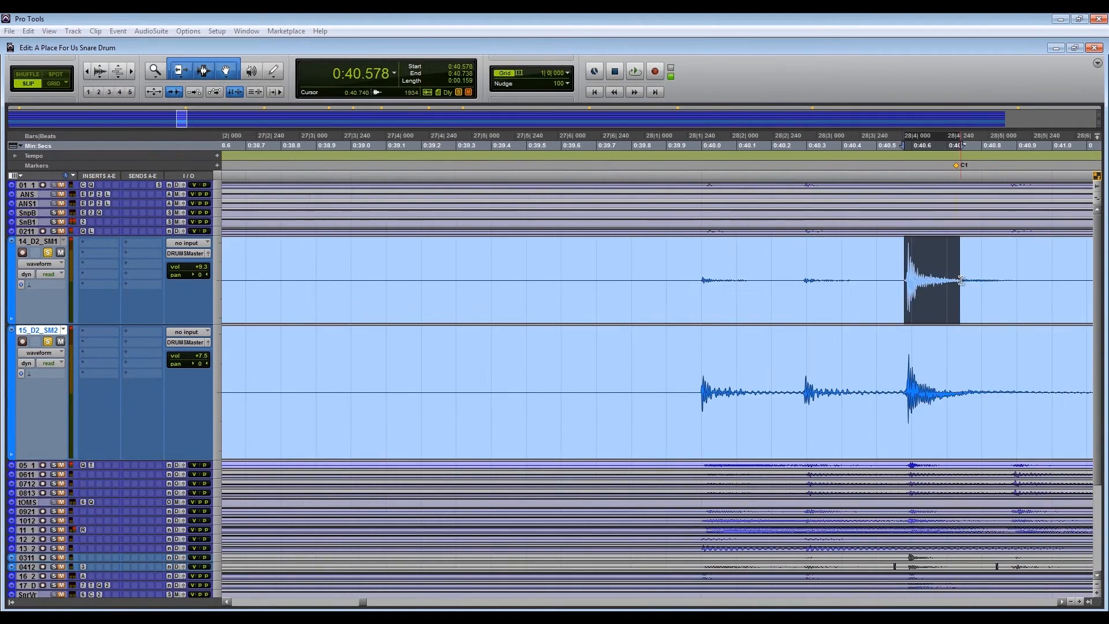
{"action": "key", "text": "t"}
{"action": "key", "text": "t"}
{"action": "key", "text": "t"}
{"action": "key", "text": "t"}
{"action": "key", "text": "t"}
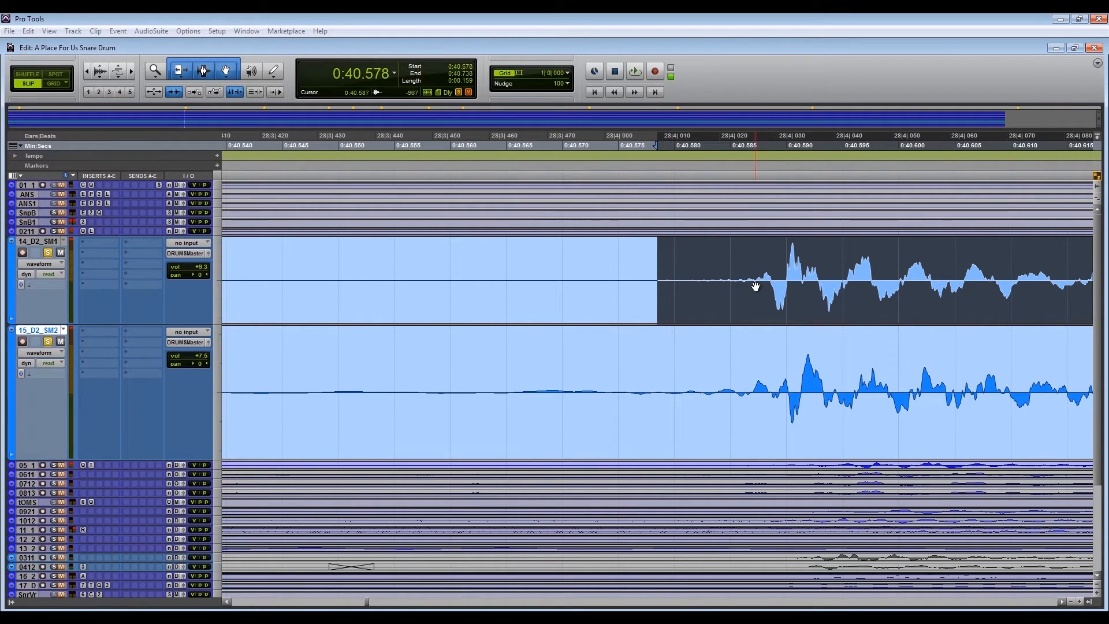
Examine the attack of the second loud snare hit at about 0:42.94 on both snare mic tracks, comparing the waveform direction.
{"action": "key", "text": "r"}
{"action": "key", "text": "r"}
{"action": "key", "text": "r"}
{"action": "key", "text": "r"}
{"action": "key", "text": "r"}
{"action": "key", "text": "r"}
{"action": "key", "text": "r"}
{"action": "key", "text": "r"}
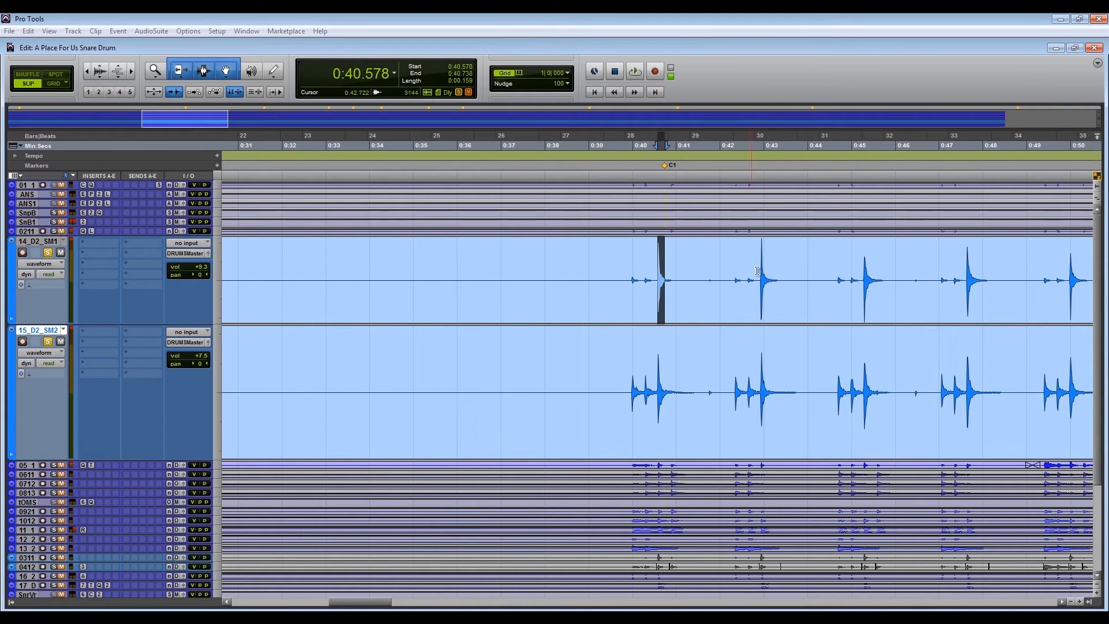
{"action": "left_click_drag", "start_coordinate": [758, 271], "coordinate": [796, 294]}
{"action": "key", "text": "t"}
{"action": "key", "text": "t"}
{"action": "key", "text": "t"}
{"action": "key", "text": "t"}
{"action": "key", "text": "t"}
{"action": "key", "text": "t"}
{"action": "key", "text": "t"}
{"action": "left_click_drag", "start_coordinate": [1077, 396], "coordinate": [1108, 398]}
{"action": "key", "text": "t"}
{"action": "key", "text": "t"}
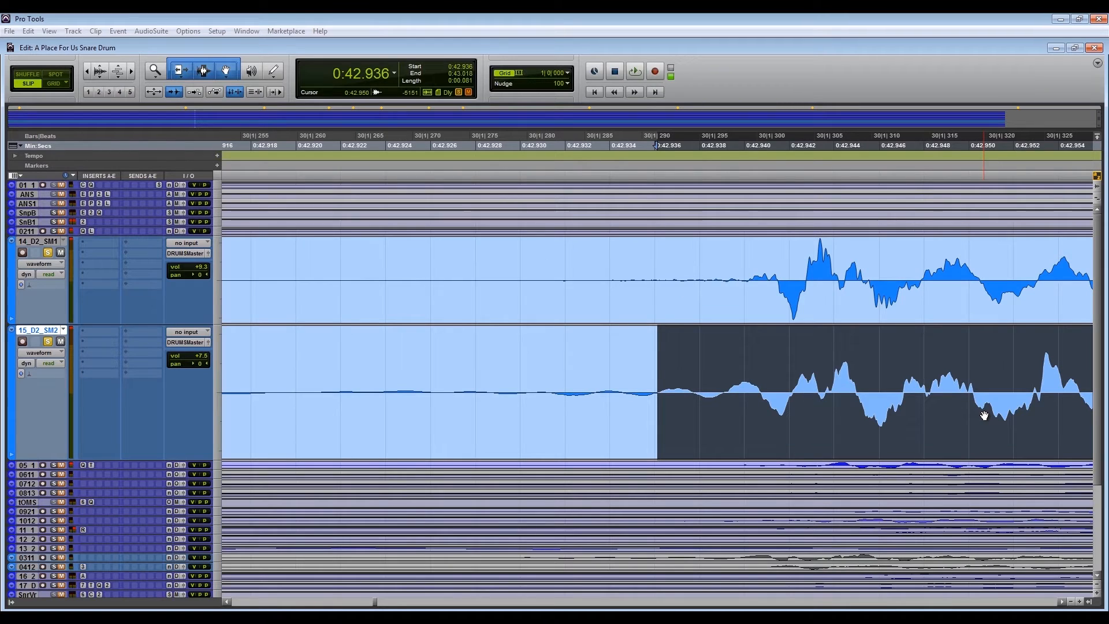
{"action": "key", "text": "r"}
{"action": "key", "text": "r"}
{"action": "key", "text": "r"}
{"action": "key", "text": "r"}
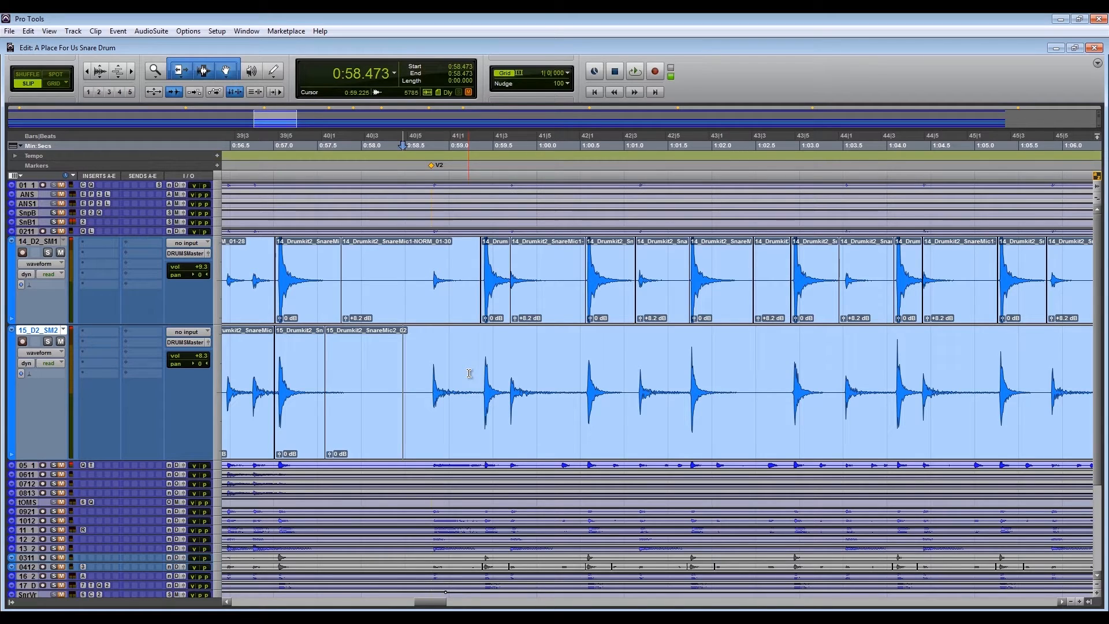
Play 15_D2_SM2 soloed from 0:58.730, and audition the single hit selected from 1:04.044 to 1:04.374.
{"action": "left_click", "coordinate": [490, 304]}
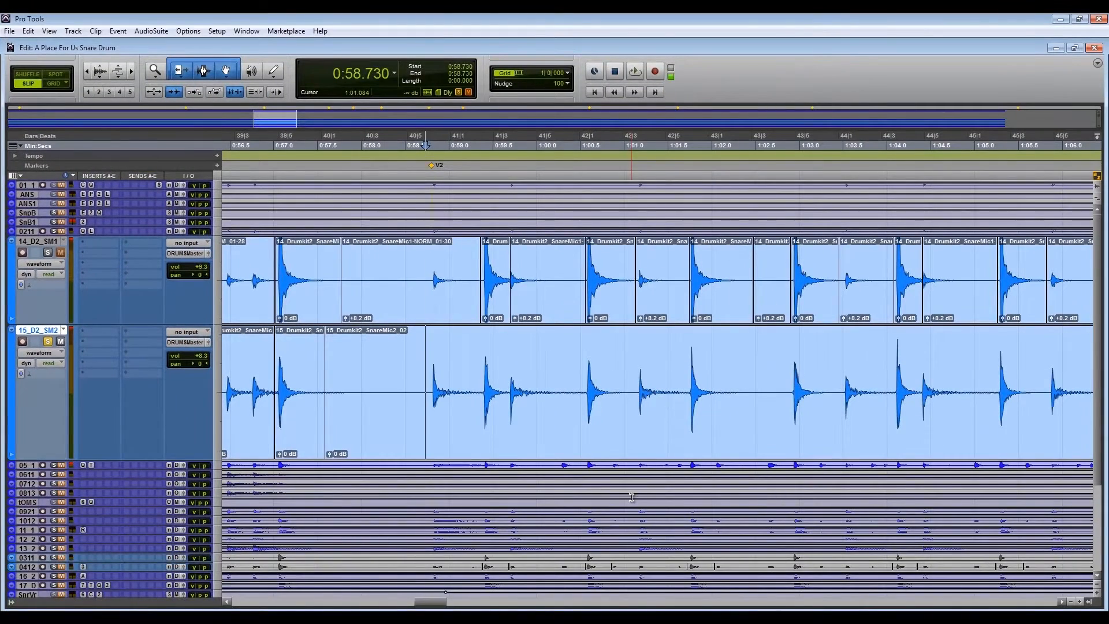
{"action": "key", "text": "space"}
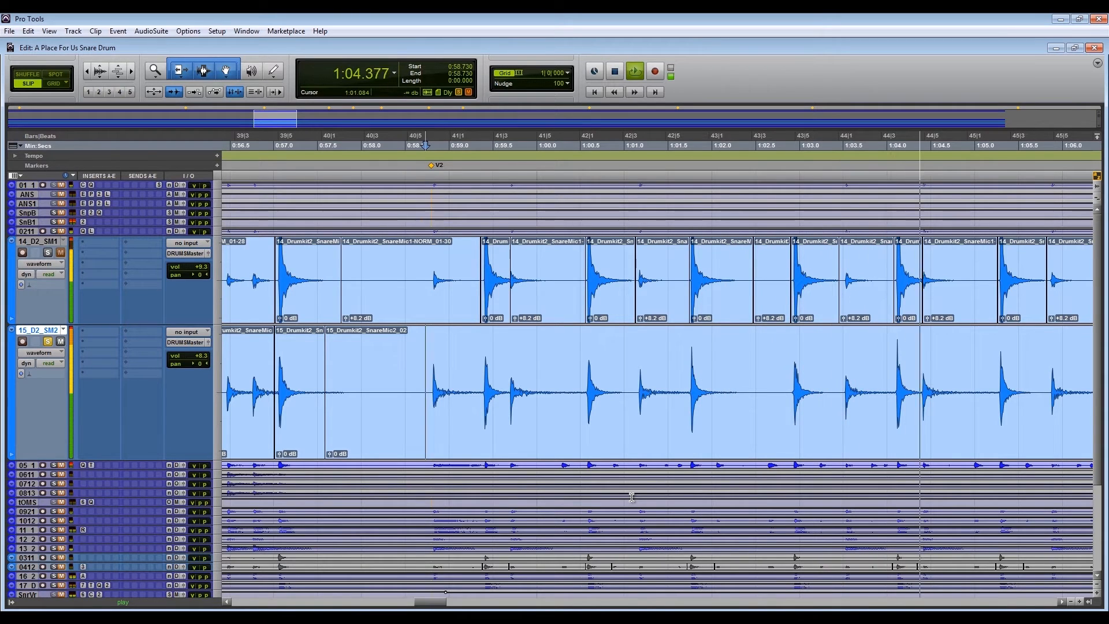
{"action": "key", "text": "space"}
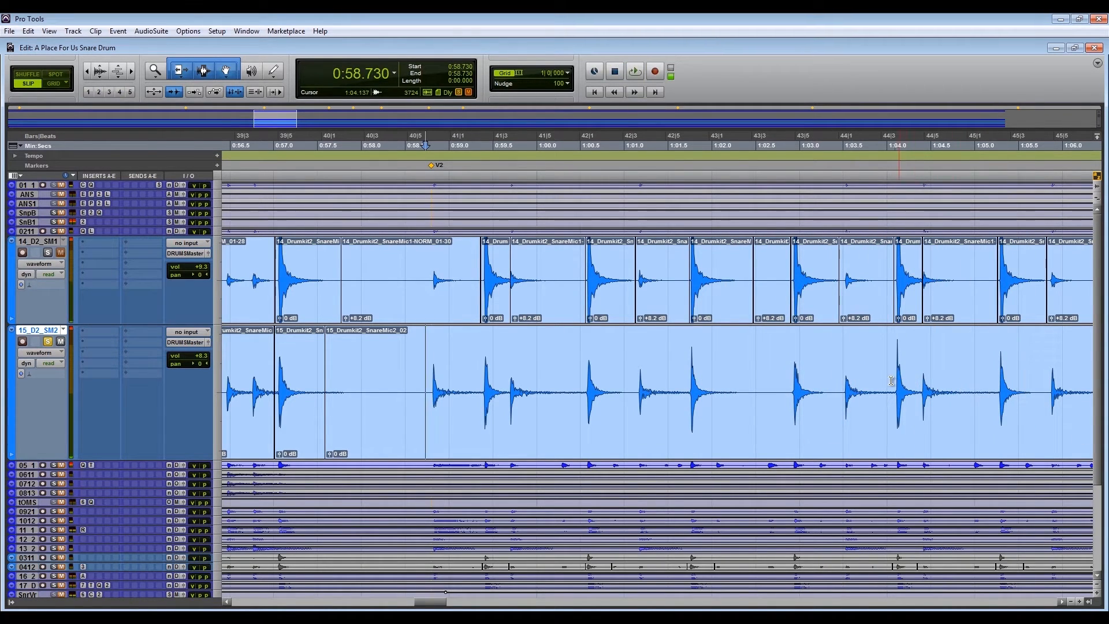
{"action": "left_click_drag", "start_coordinate": [891, 380], "coordinate": [923, 387]}
{"action": "key", "text": "space"}
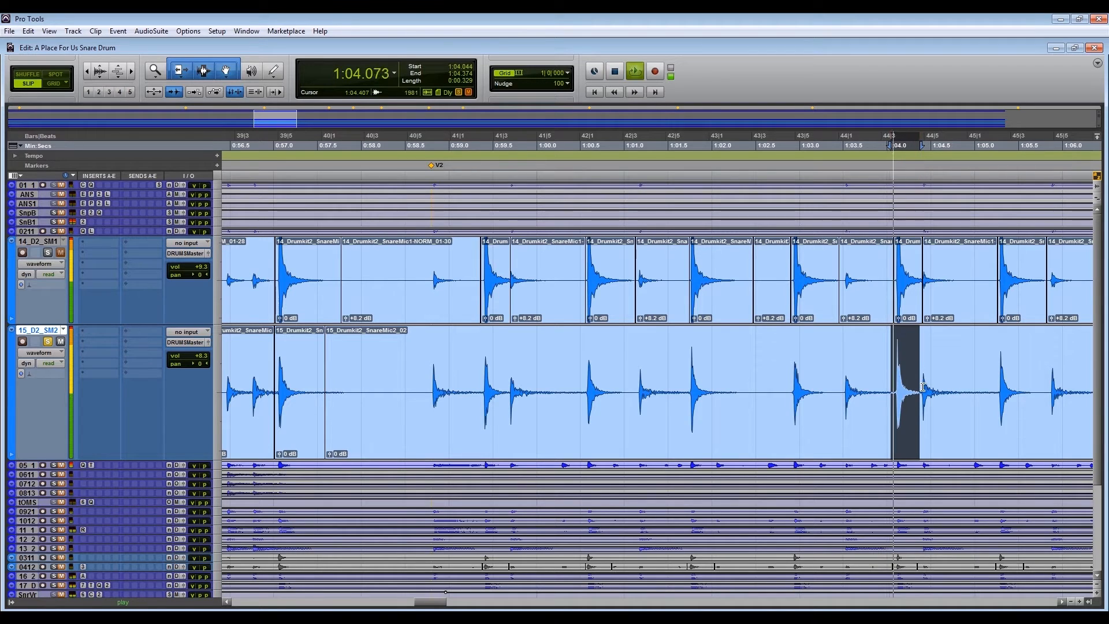
{"action": "key", "text": "space"}
Play the following hits on the soloed 15_D2_SM2 track from 1:05.277.
{"action": "scroll", "coordinate": [992, 542], "scroll_direction": "right", "scroll_amount": 10}
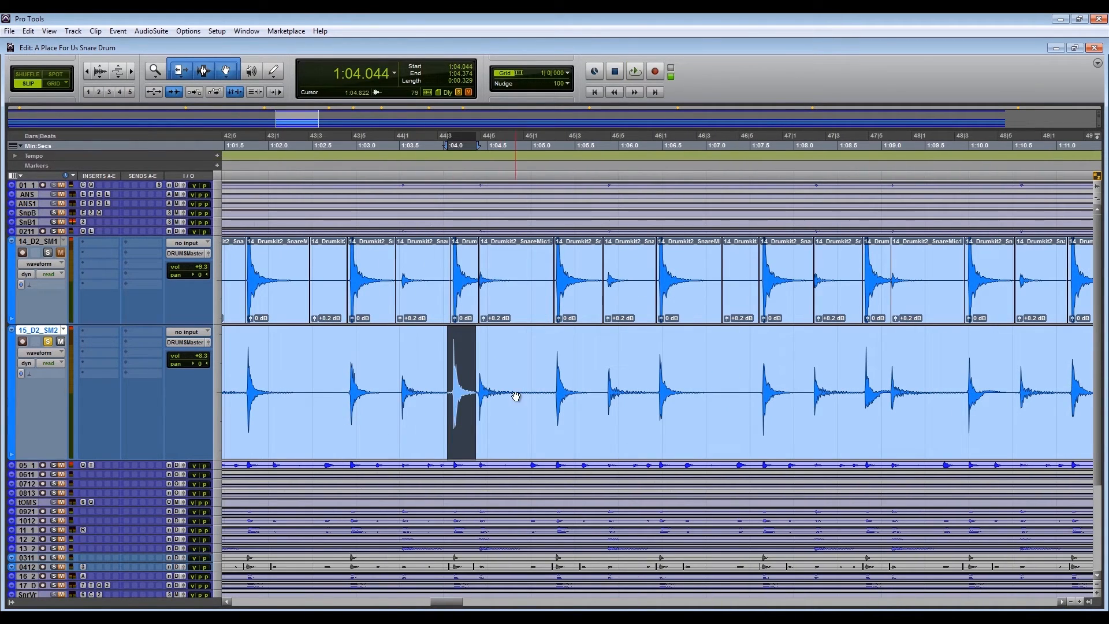
{"action": "left_click", "coordinate": [621, 384]}
{"action": "left_click", "coordinate": [555, 372]}
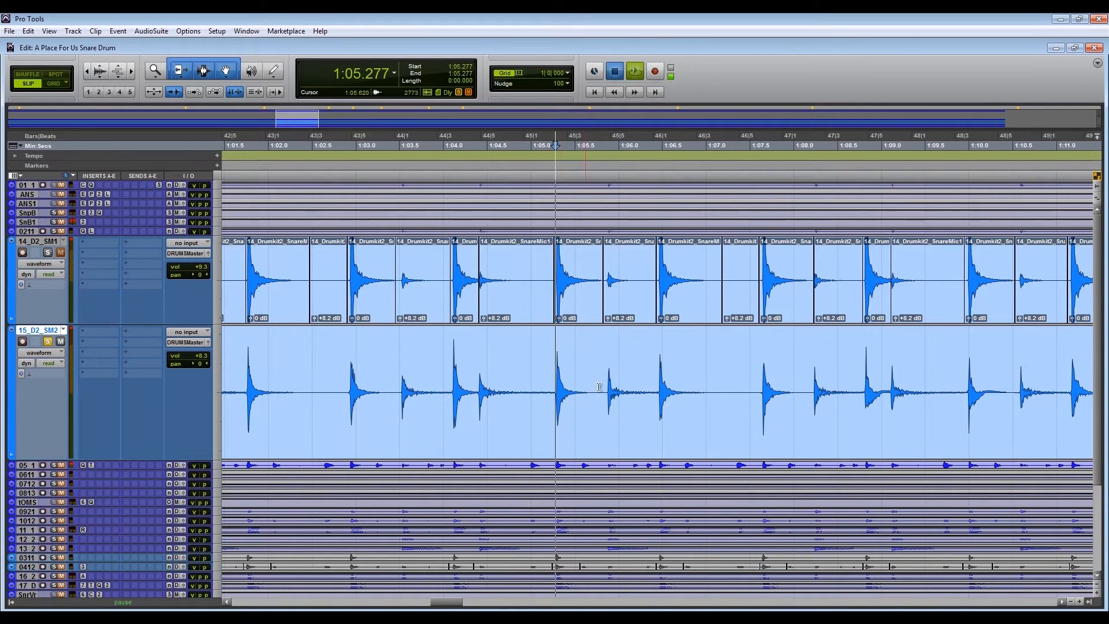
{"action": "key", "text": "space"}
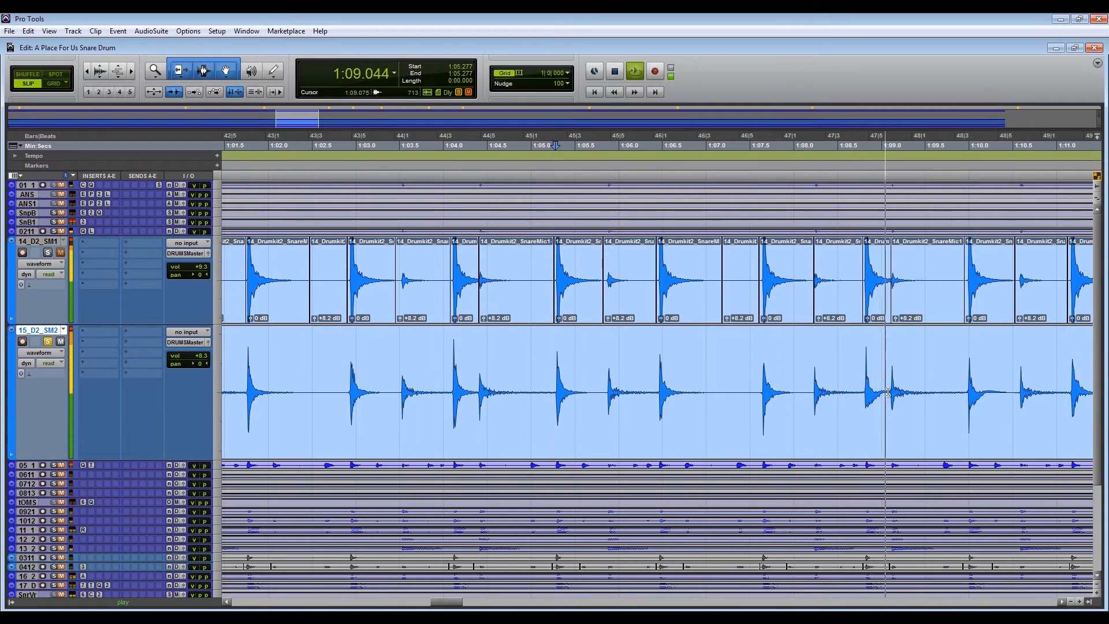
{"action": "key", "text": "space"}
Select the hits from 1:08.409 to 1:10.730 on 15_D2_SM2 and audition them.
{"action": "left_click_drag", "start_coordinate": [863, 383], "coordinate": [932, 404]}
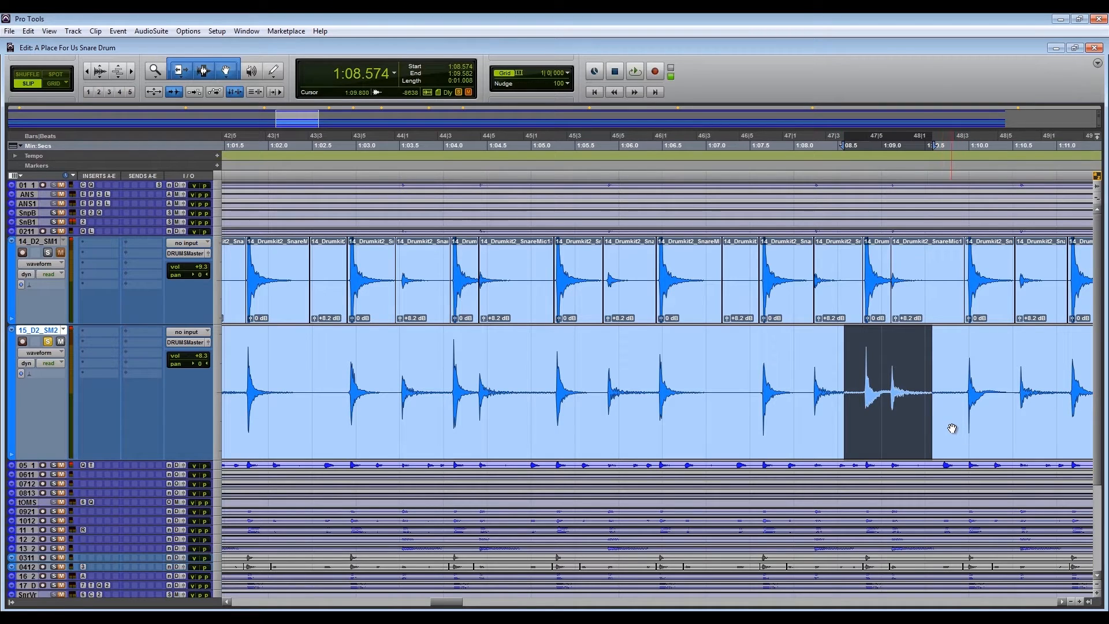
{"action": "left_click_drag", "start_coordinate": [829, 386], "coordinate": [1033, 384]}
{"action": "key", "text": "space"}
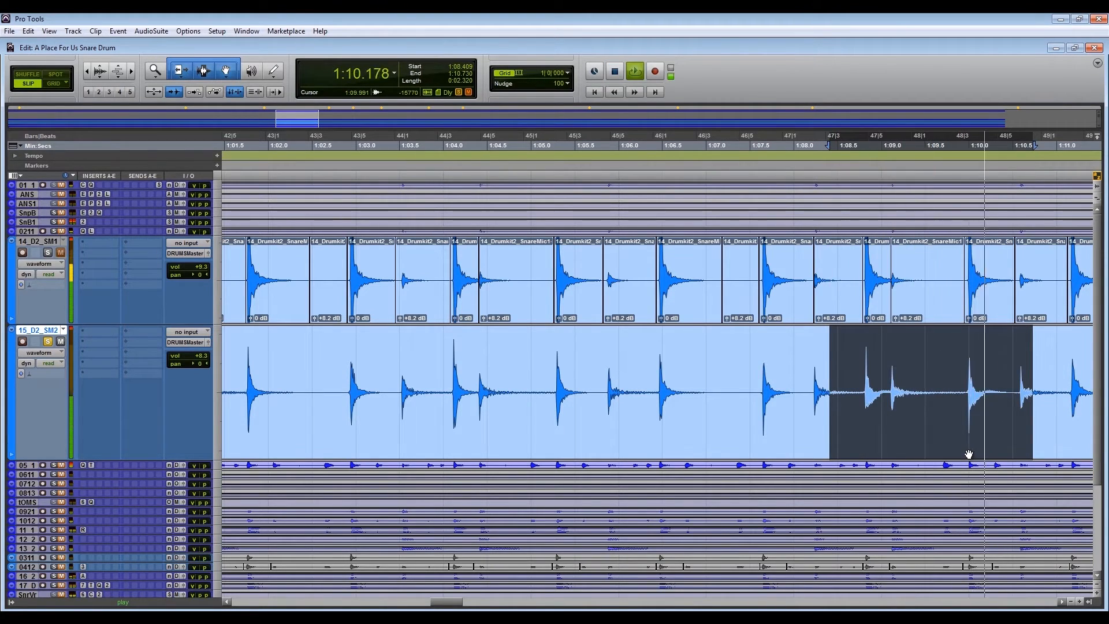
{"action": "key", "text": "space"}
{"action": "left_click", "coordinate": [775, 367]}
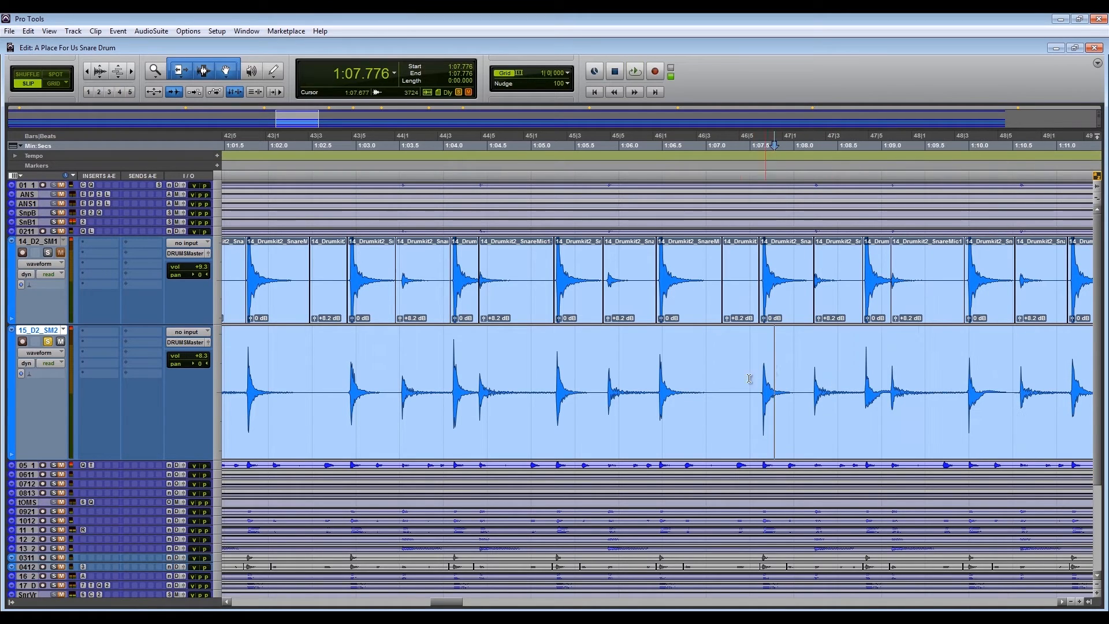
Audition the suspect loud hit on 15_D2_SM2 again from 1:04.057.
{"action": "left_click", "coordinate": [449, 387]}
{"action": "key", "text": "space"}
{"action": "key", "text": "space"}
{"action": "key", "text": "space"}
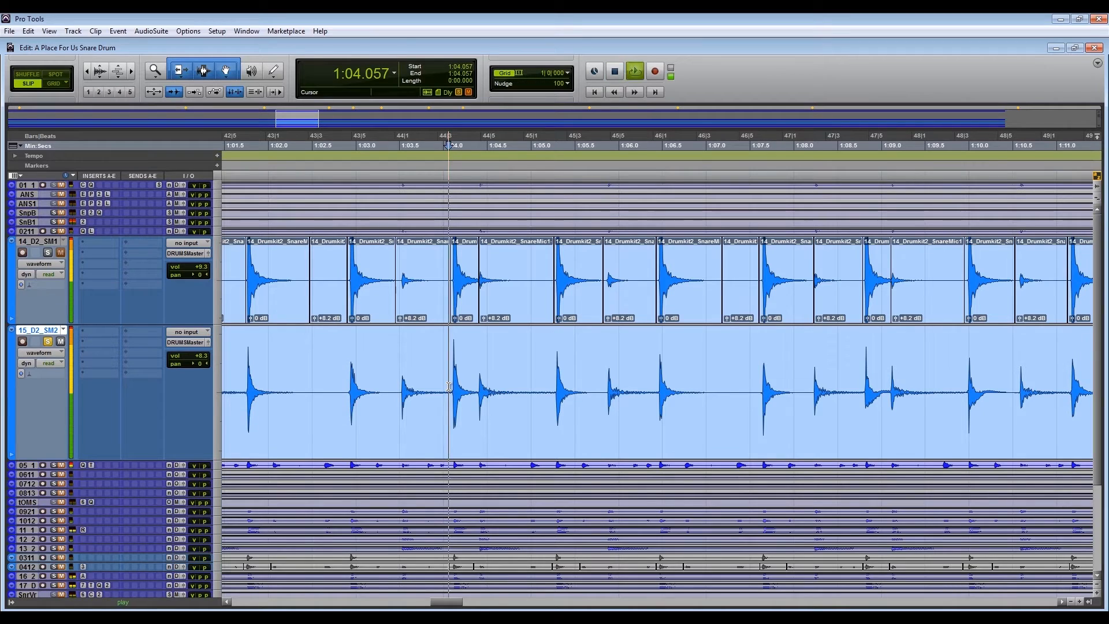
{"action": "key", "text": "space"}
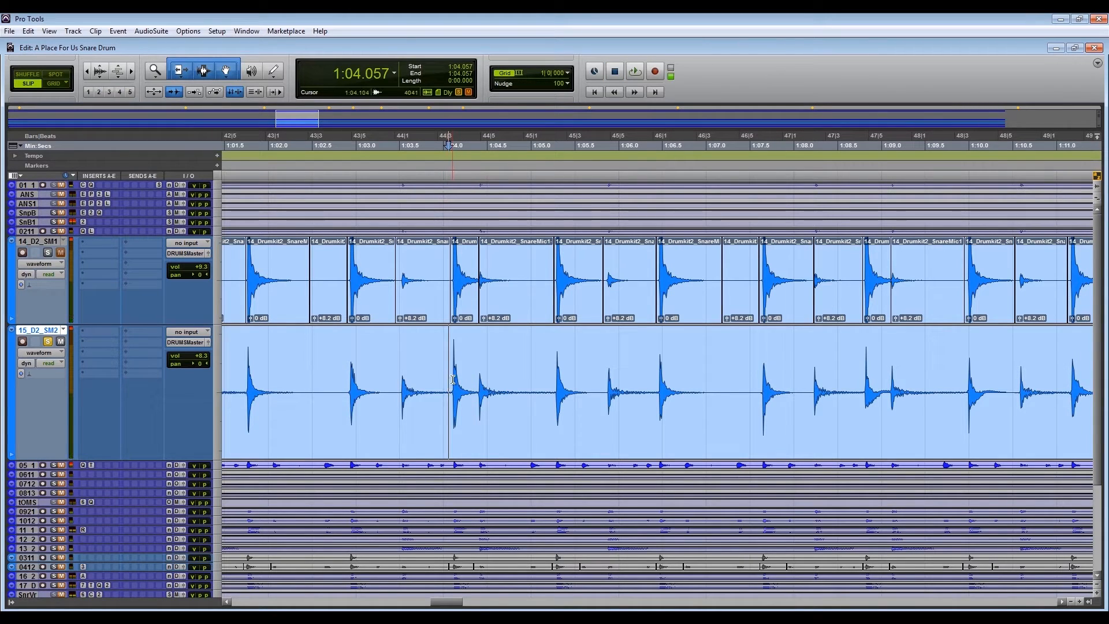
Separate the loud snare hit from 1:04.072 to 1:04.355 on 15_D2_SM2 into its own clip.
{"action": "left_click_drag", "start_coordinate": [452, 381], "coordinate": [478, 383]}
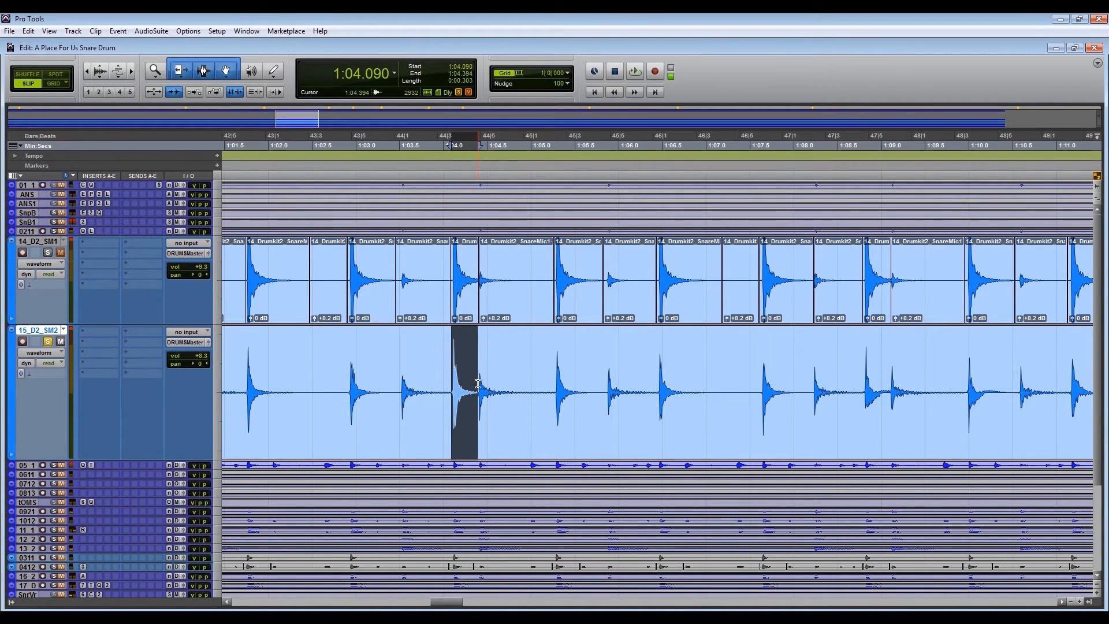
{"action": "key", "text": "alt+f"}
{"action": "left_click_drag", "start_coordinate": [299, 373], "coordinate": [406, 379]}
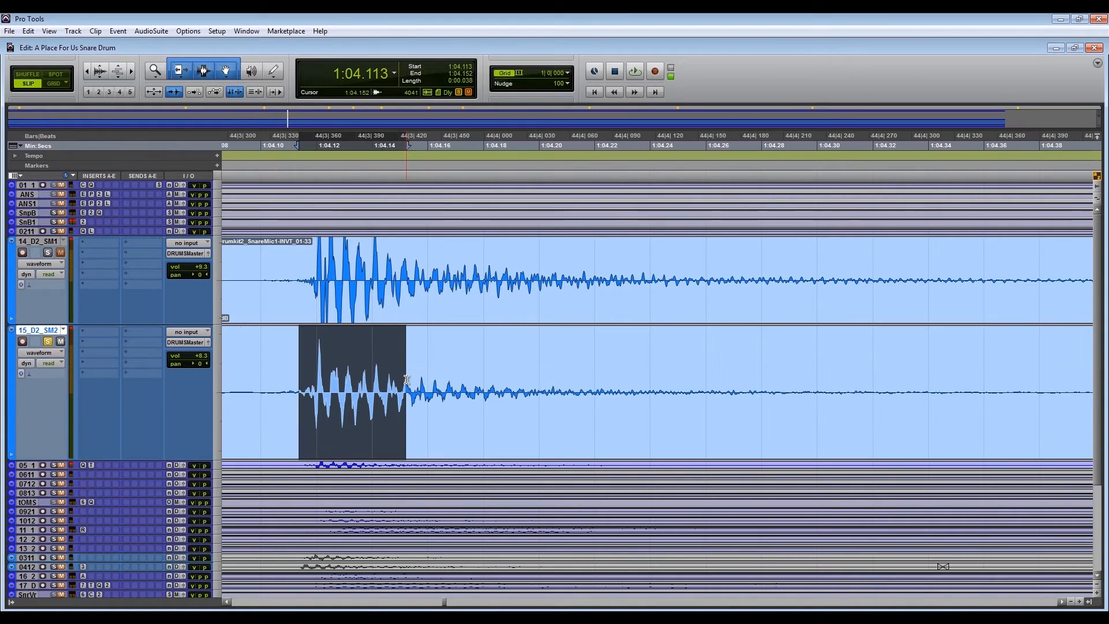
{"action": "key", "text": "alt+f"}
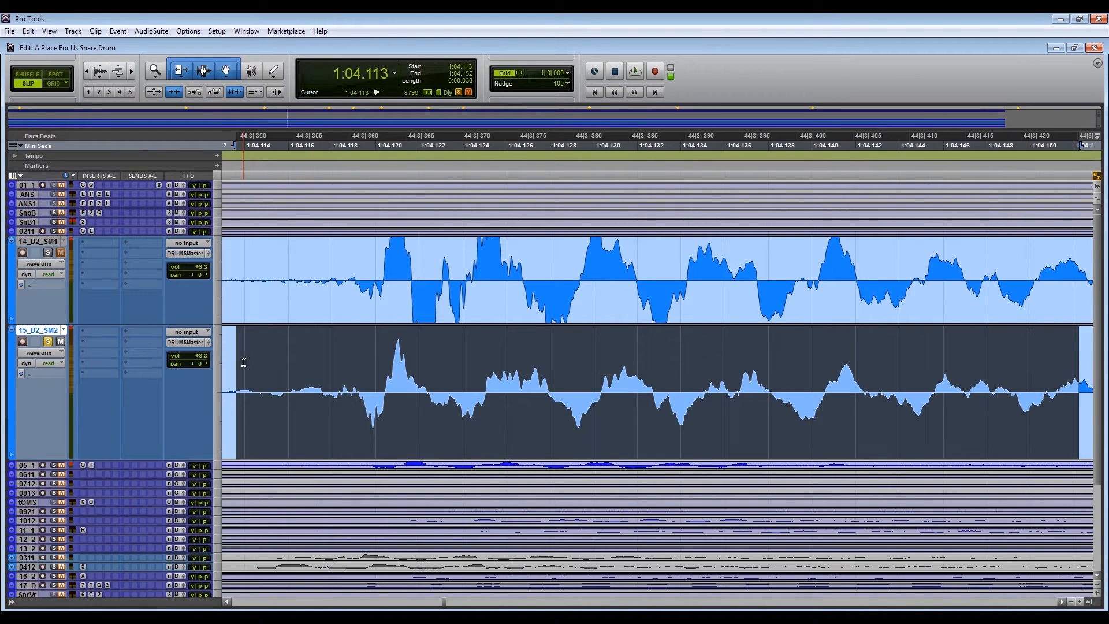
{"action": "key", "text": "r"}
{"action": "key", "text": "r"}
{"action": "key", "text": "r"}
{"action": "left_click_drag", "start_coordinate": [592, 379], "coordinate": [1071, 378]}
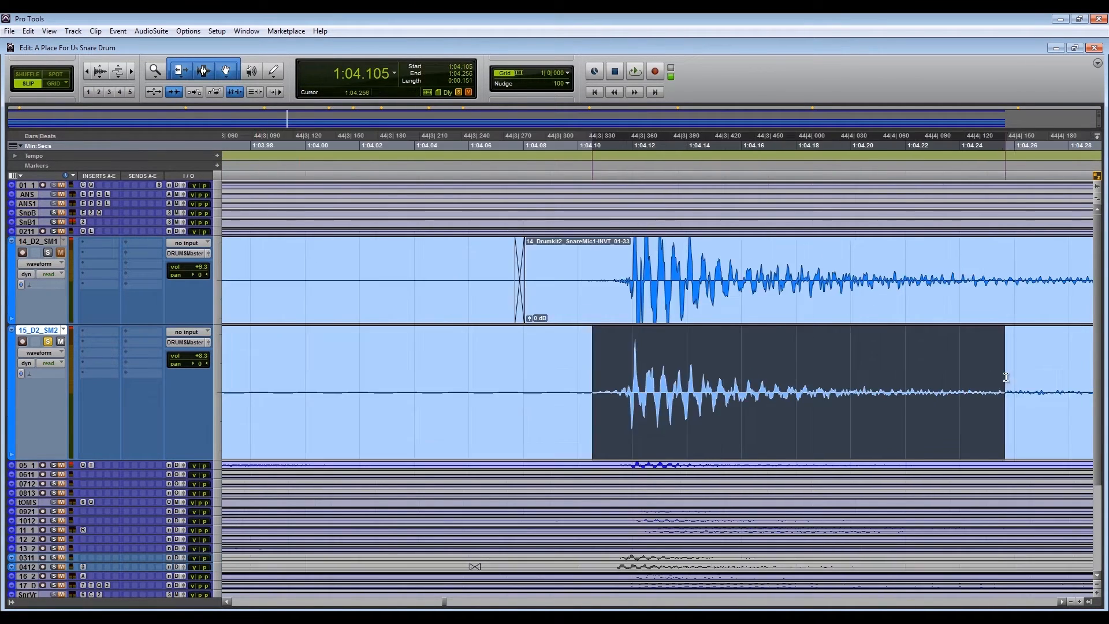
{"action": "left_click_drag", "start_coordinate": [423, 373], "coordinate": [1023, 382]}
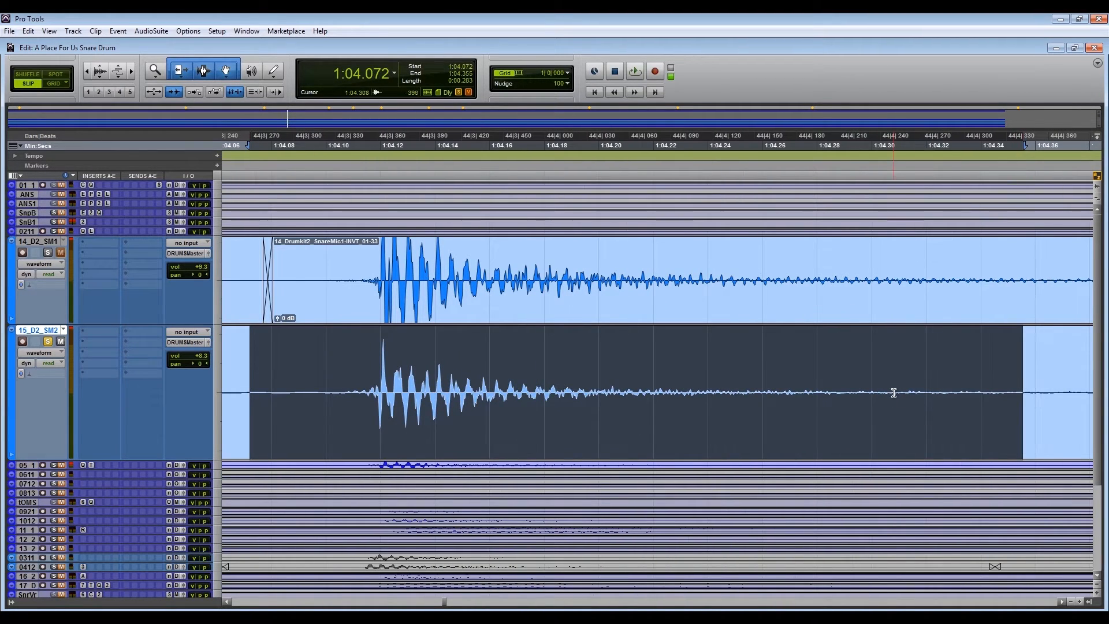
{"action": "key", "text": "b"}
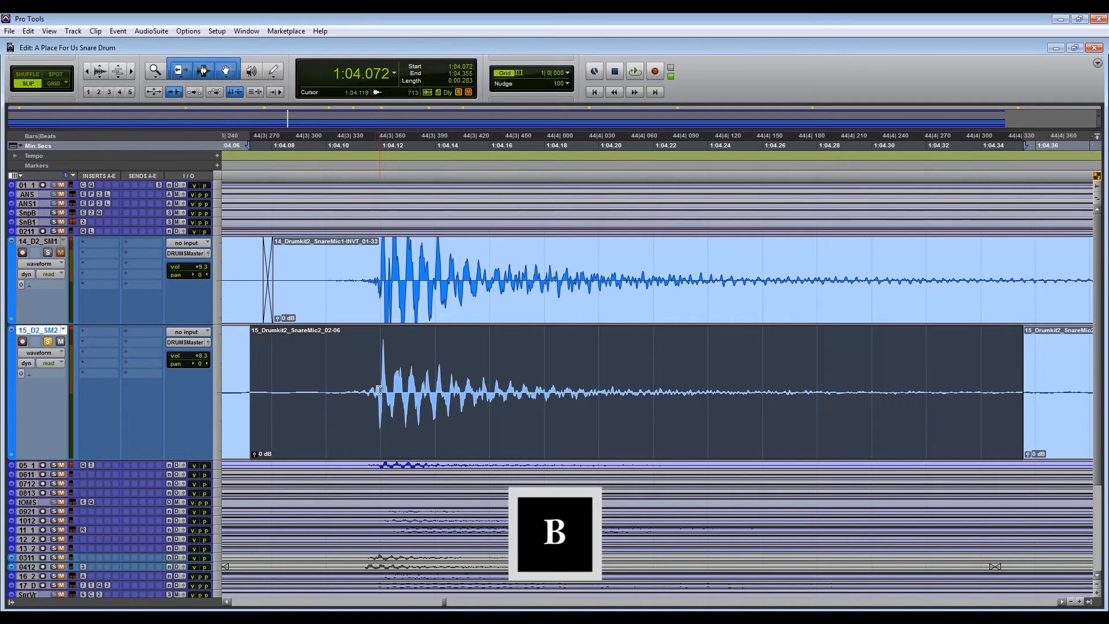
Inspect the hit's attack on 15_D2_SM2 between 1:04.118 and 1:04.129 and slip its clip slightly earlier to start at 1:04.071.
{"action": "left_click_drag", "start_coordinate": [376, 388], "coordinate": [405, 399]}
{"action": "key", "text": "t"}
{"action": "key", "text": "t"}
{"action": "key", "text": "t"}
{"action": "key", "text": "t"}
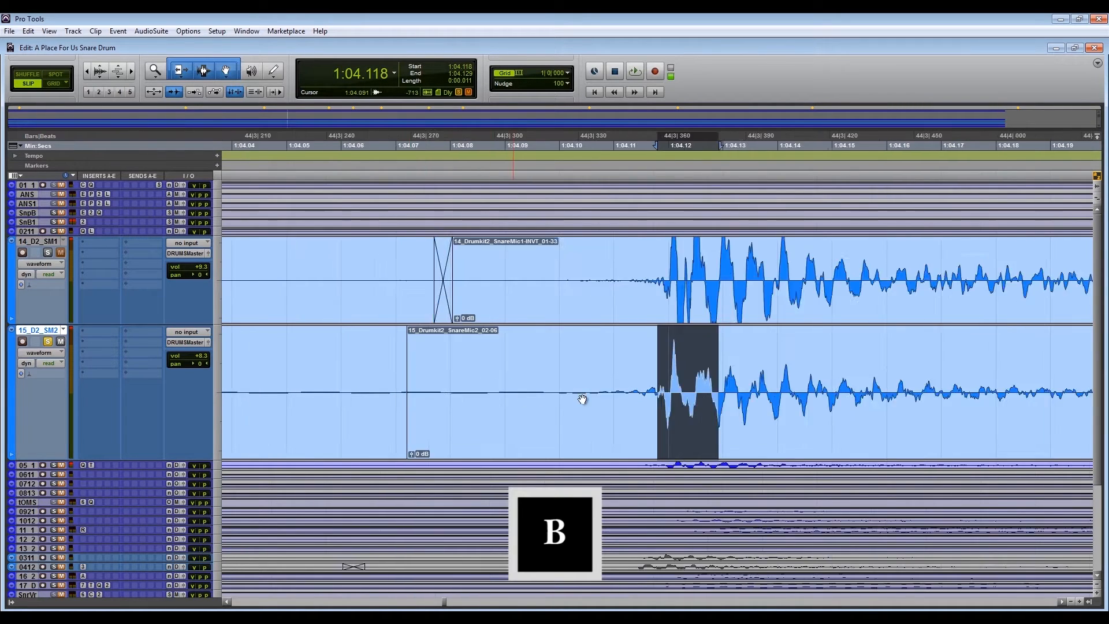
{"action": "left_click", "coordinate": [1065, 605]}
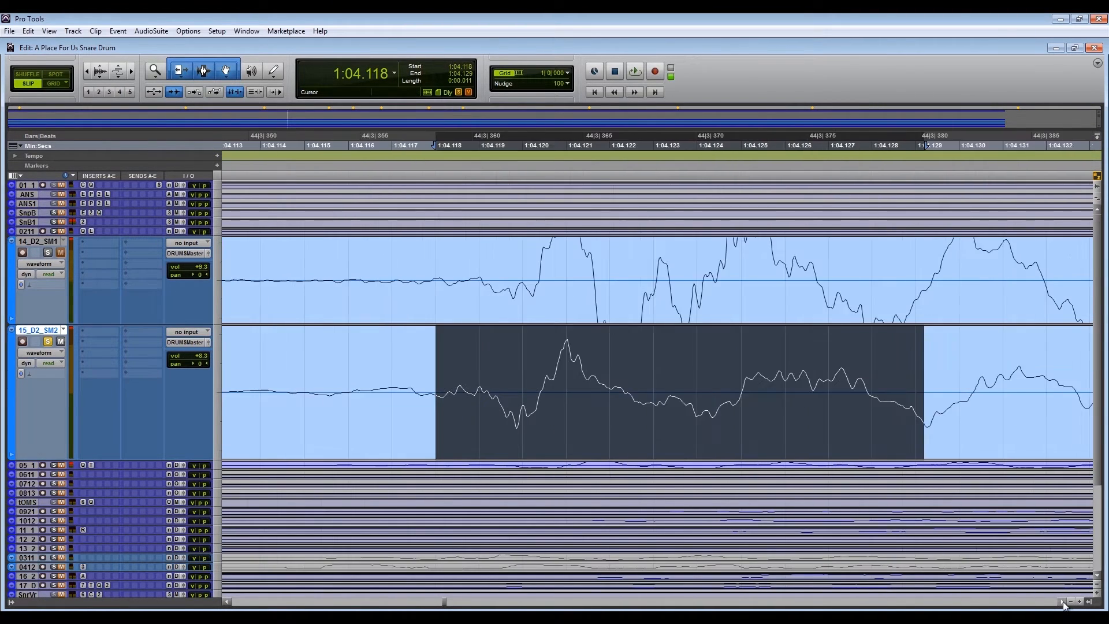
{"action": "left_click", "coordinate": [743, 430]}
{"action": "left_click", "coordinate": [743, 421]}
{"action": "left_click", "coordinate": [742, 421]}
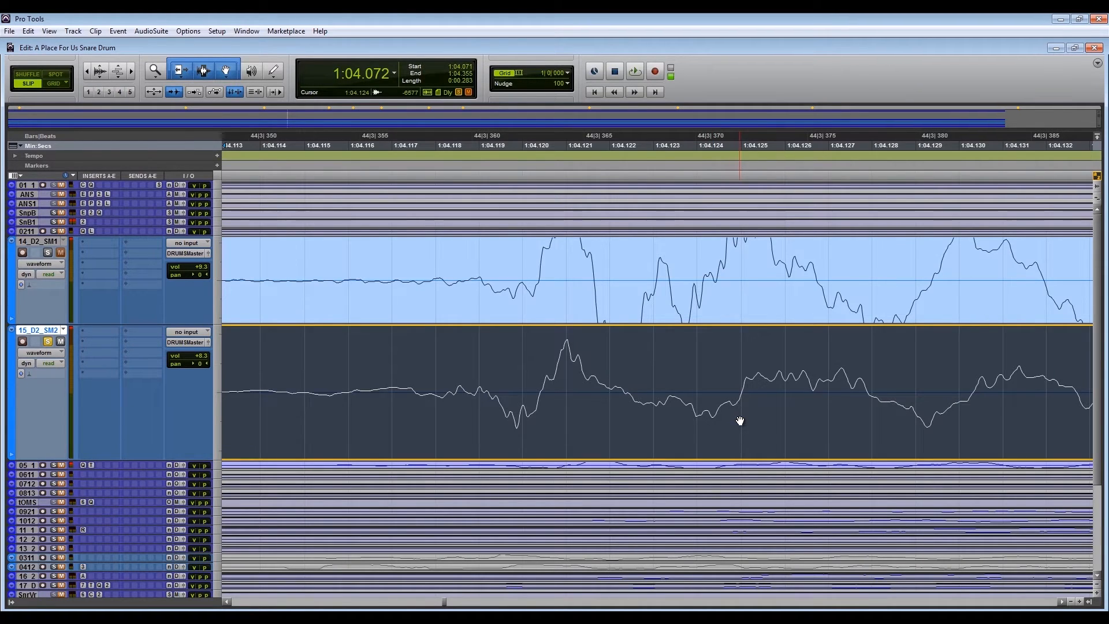
{"action": "left_click_drag", "start_coordinate": [745, 420], "coordinate": [747, 428]}
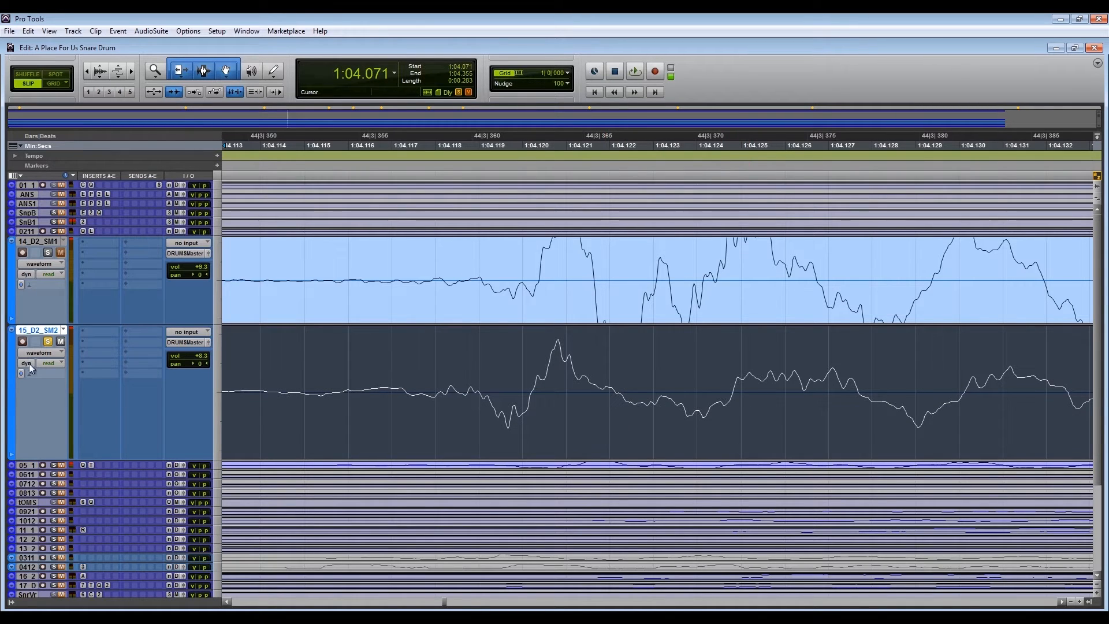
{"action": "left_click_drag", "start_coordinate": [37, 334], "coordinate": [99, 244]}
Compare the attack waveforms on 14_D2_SM1 and 15_D2_SM2 around 1:04.120 and slip the lower clip a little further earlier.
{"action": "left_click", "coordinate": [532, 389]}
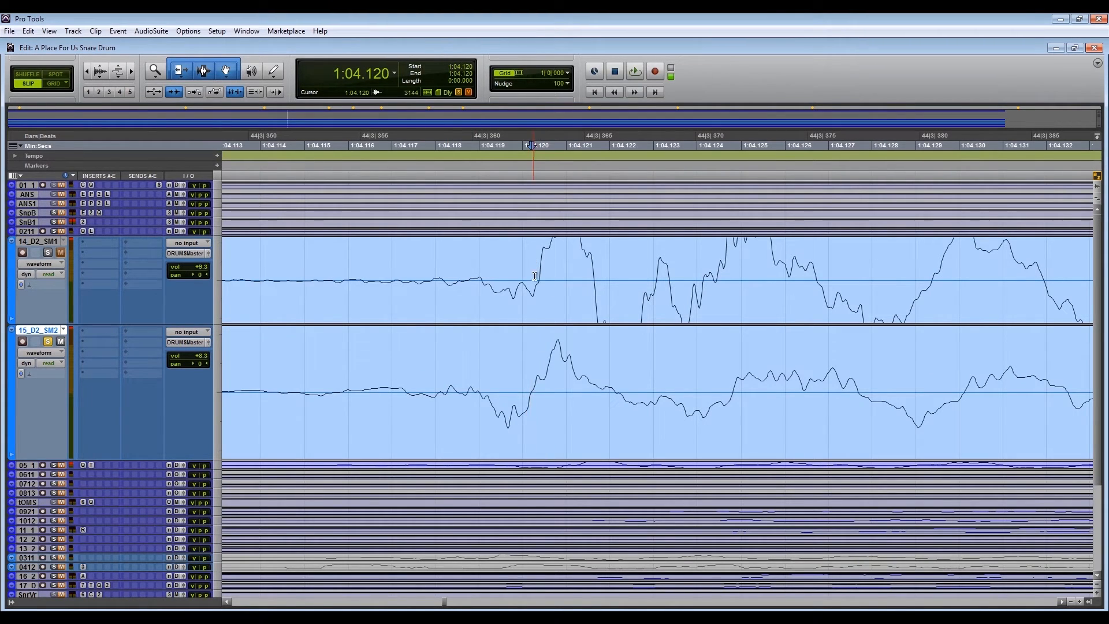
{"action": "left_click", "coordinate": [531, 399]}
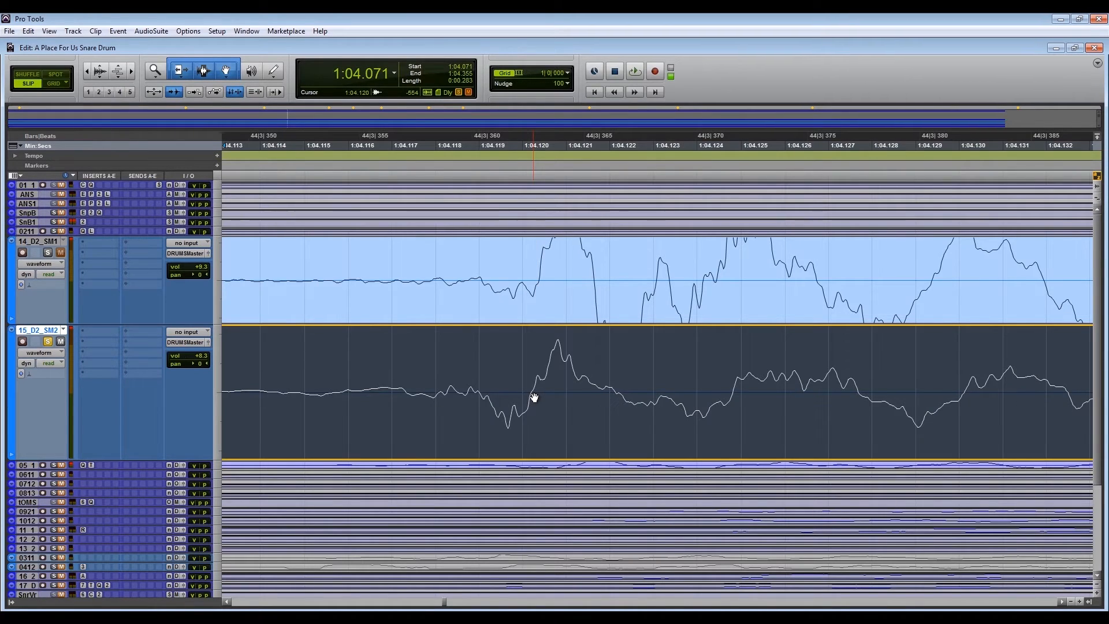
{"action": "left_click", "coordinate": [595, 278]}
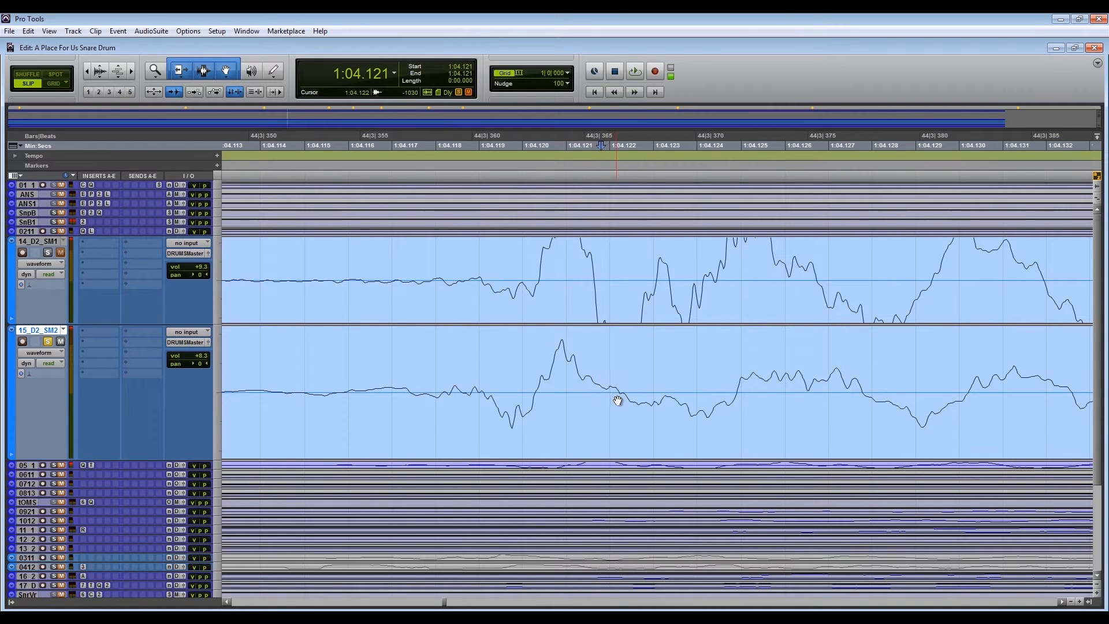
{"action": "left_click", "coordinate": [703, 279]}
{"action": "left_click", "coordinate": [757, 423]}
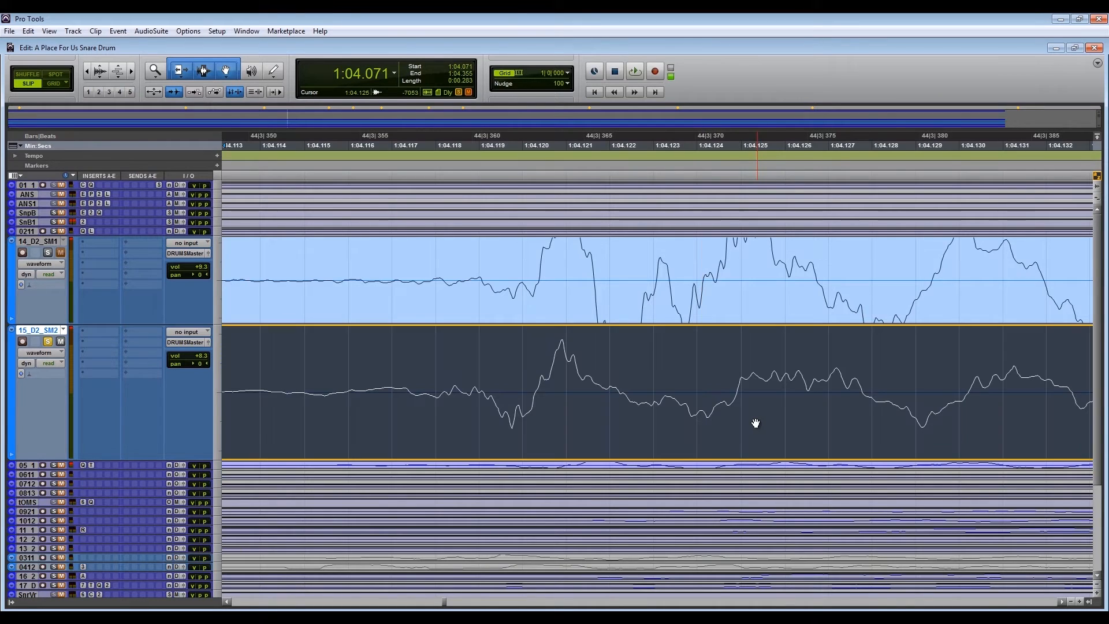
{"action": "left_click_drag", "start_coordinate": [749, 423], "coordinate": [748, 424]}
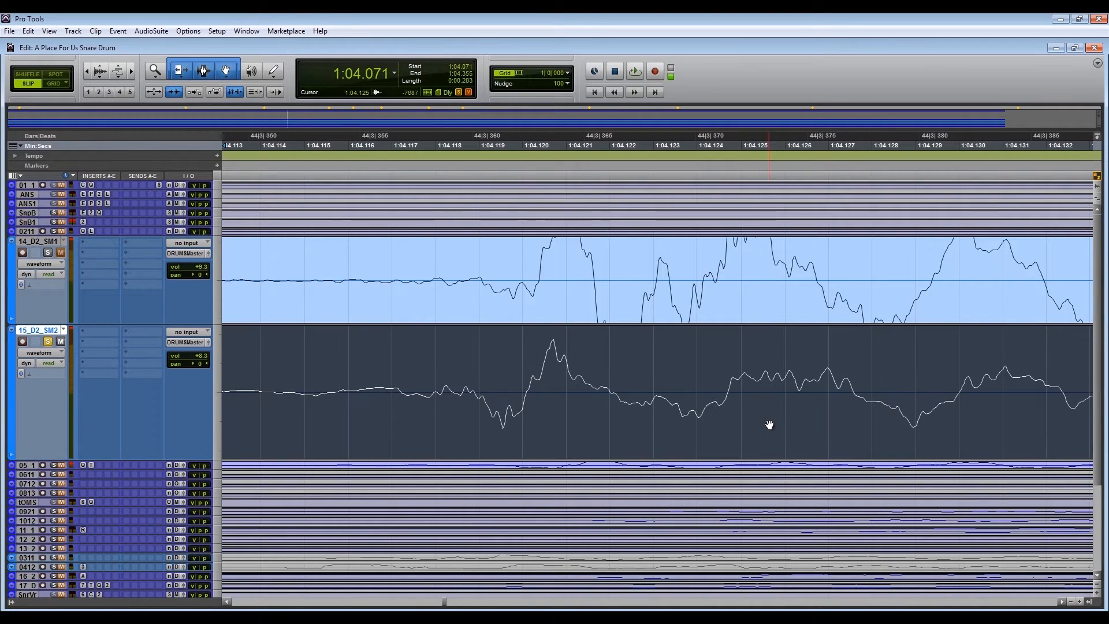
Slip the isolated hit's clip on 15_D2_SM2 a touch earlier against the hit on 14_D2_SM1.
{"action": "key", "text": "r"}
{"action": "key", "text": "r"}
{"action": "key", "text": "r"}
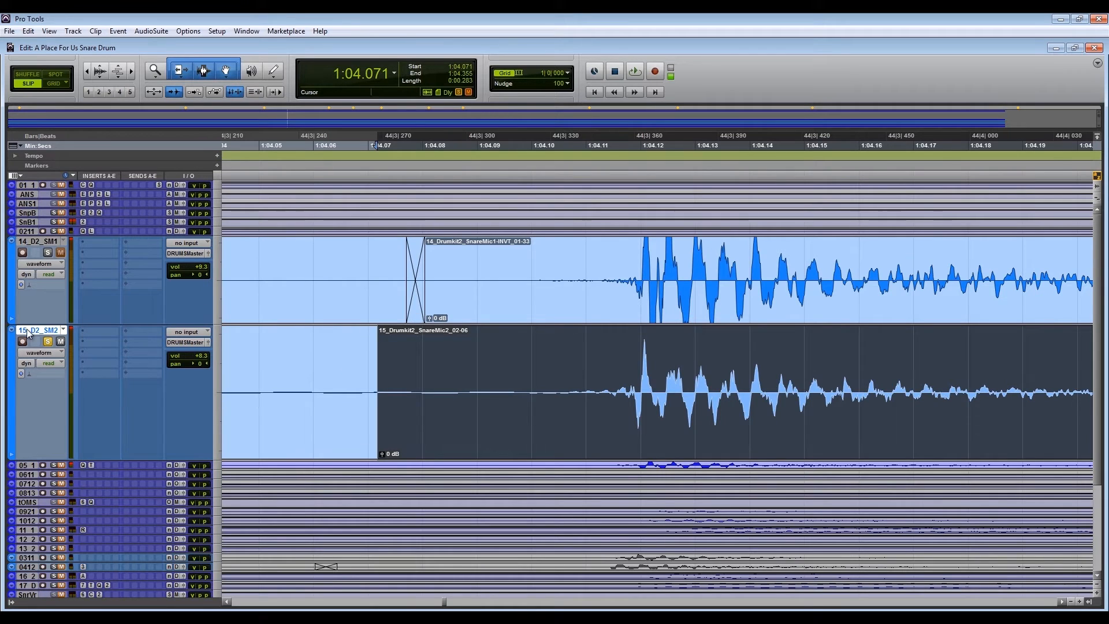
{"action": "left_click_drag", "start_coordinate": [28, 332], "coordinate": [118, 322]}
{"action": "left_click_drag", "start_coordinate": [692, 405], "coordinate": [689, 403]}
{"action": "left_click_drag", "start_coordinate": [43, 327], "coordinate": [64, 222]}
{"action": "left_click_drag", "start_coordinate": [64, 222], "coordinate": [64, 220]}
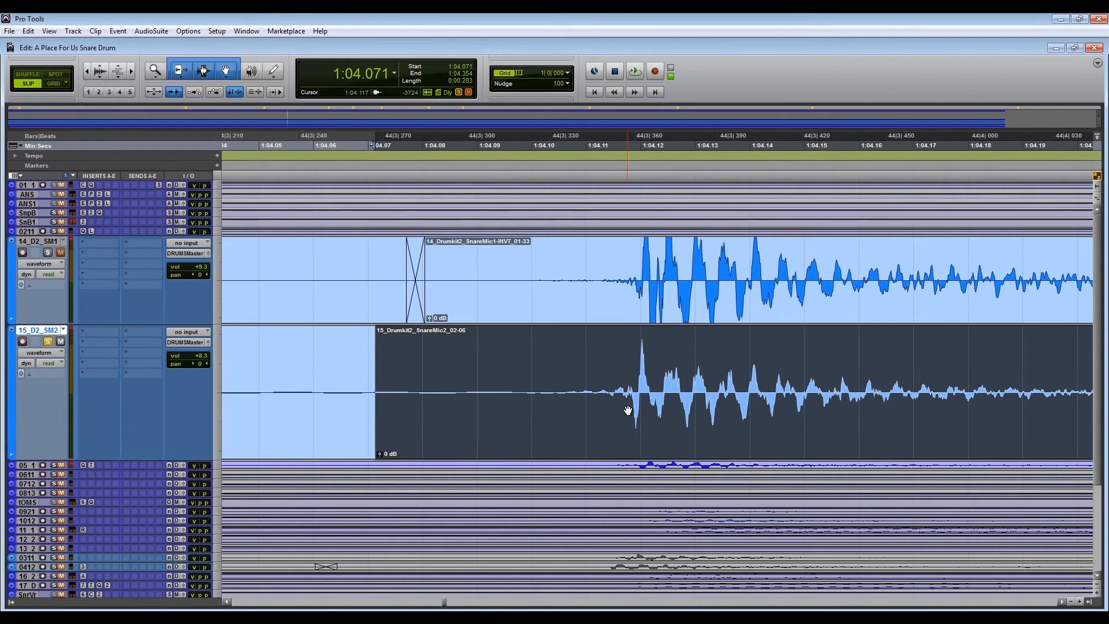
Try nudging the isolated hit on 15_D2_SM2 earlier and back, finishing with its clip starting at 1:04.071.
{"action": "key", "text": "minus"}
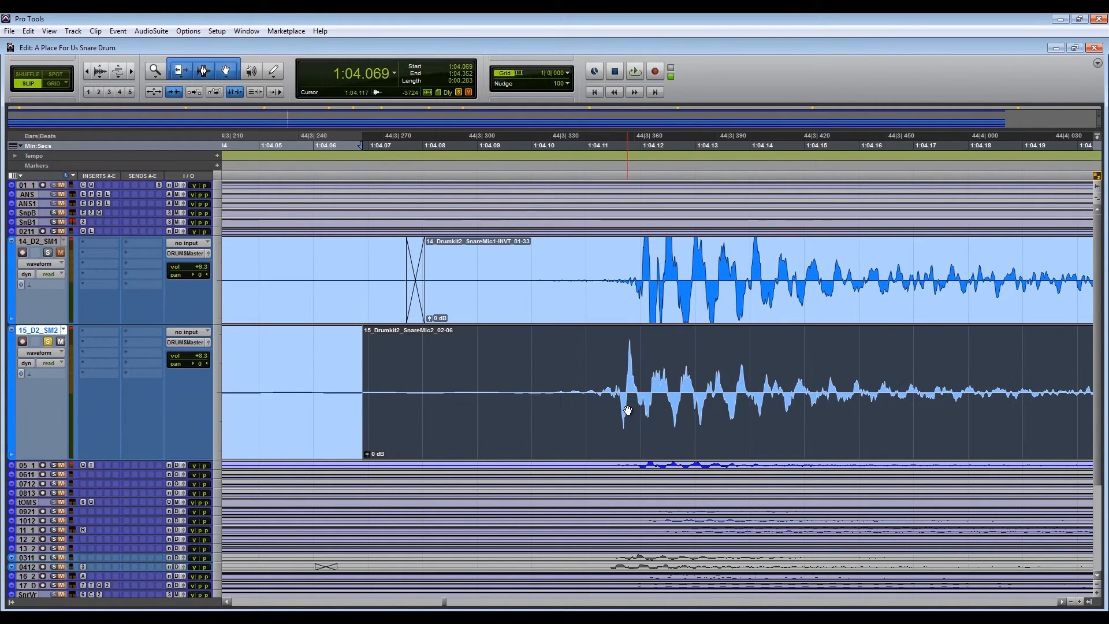
{"action": "key", "text": "plus"}
{"action": "left_click_drag", "start_coordinate": [628, 410], "coordinate": [626, 410]}
{"action": "left_click_drag", "start_coordinate": [55, 328], "coordinate": [87, 323]}
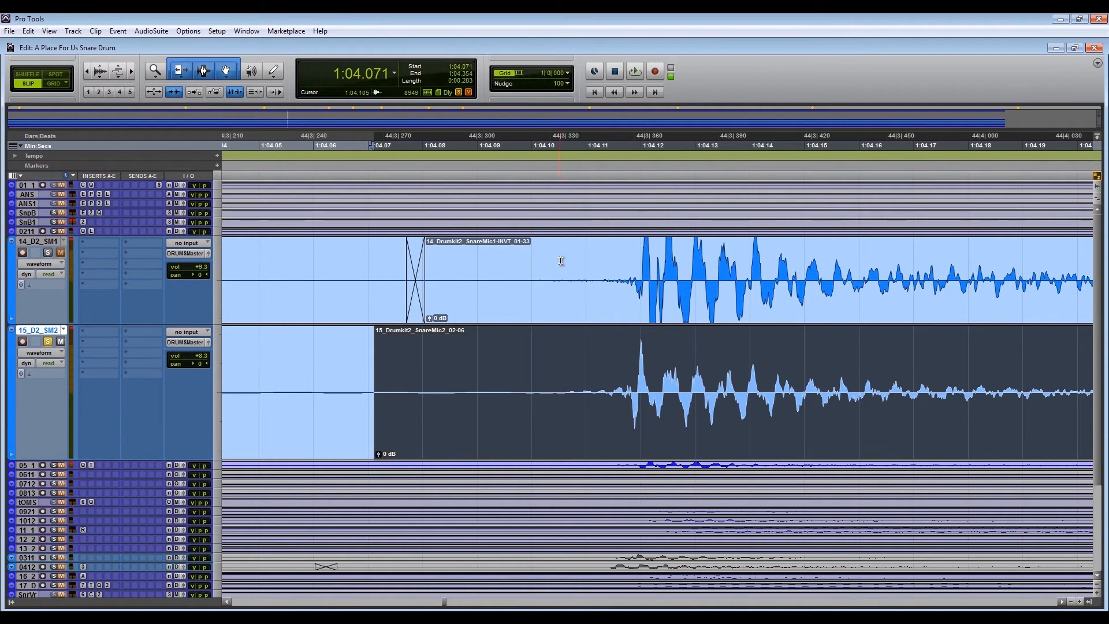
Solo 14_D2_SM1 alongside 15_D2_SM2 and audition the shifted hit repeatedly from 1:04.106.
{"action": "left_click", "coordinate": [605, 279]}
{"action": "left_click", "coordinate": [565, 273]}
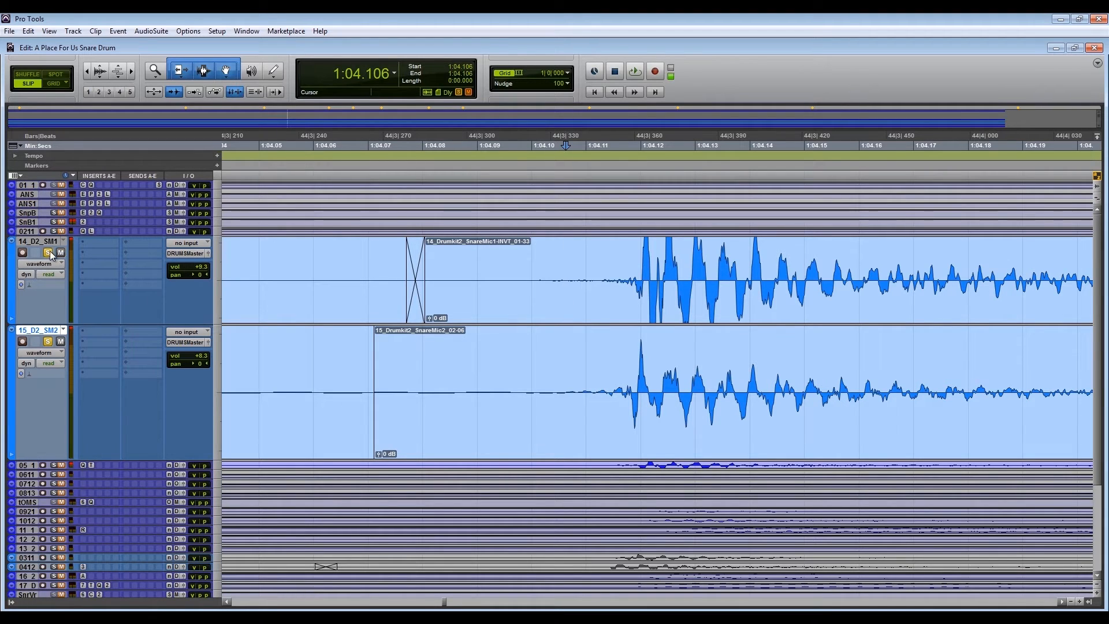
{"action": "key", "text": "space"}
{"action": "key", "text": "space"}
{"action": "key", "text": "space"}
{"action": "key", "text": "space"}
{"action": "key", "text": "space"}
{"action": "key", "text": "space"}
Trim the boundary after the isolated hit on 15_D2_SM2 to just before the following hit, at about 1:04.4.
{"action": "key", "text": "r"}
{"action": "key", "text": "r"}
{"action": "key", "text": "r"}
{"action": "key", "text": "r"}
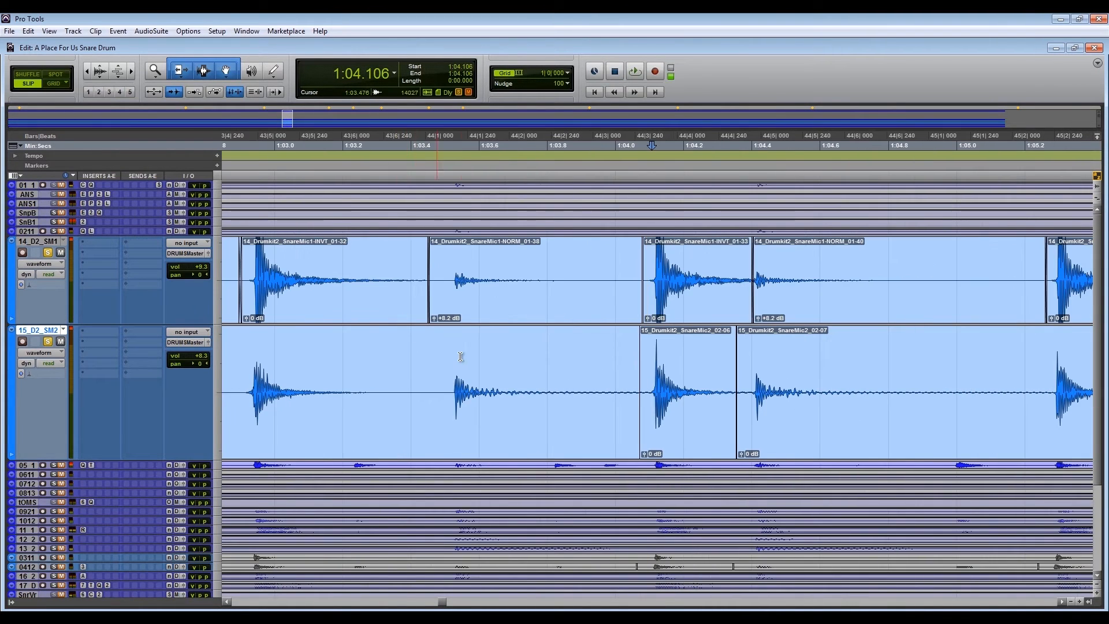
{"action": "double_click", "coordinate": [733, 386]}
{"action": "left_click_drag", "start_coordinate": [741, 385], "coordinate": [751, 386]}
{"action": "double_click", "coordinate": [759, 386]}
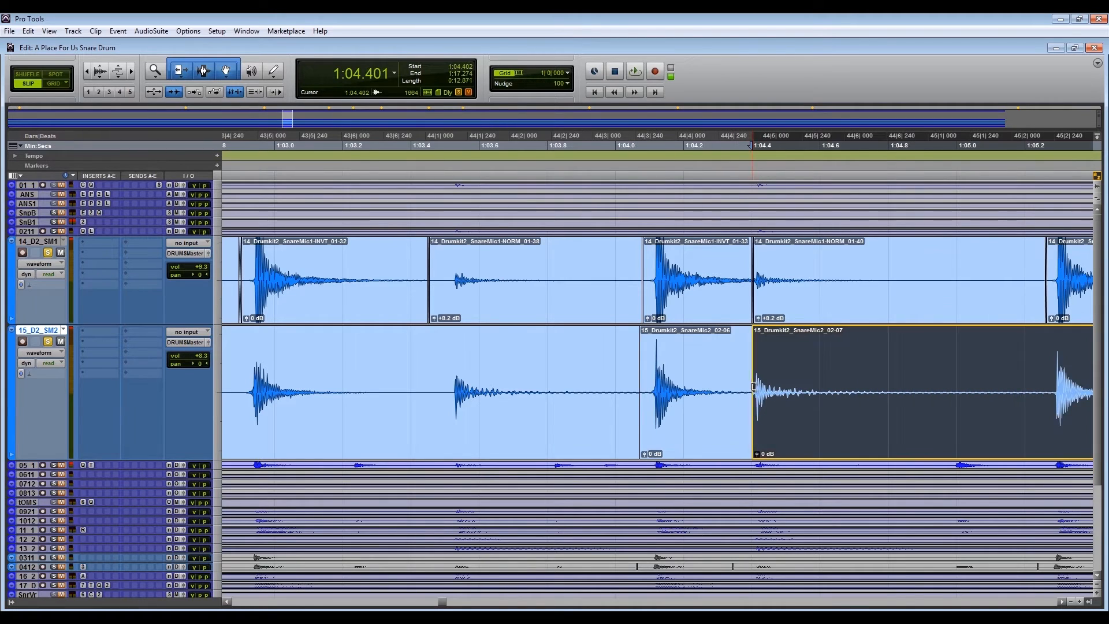
Select the clips on 15_D2_SM2 from 0:57.585 to 1:17.274 and consolidate them into one clip.
{"action": "left_click", "coordinate": [595, 377]}
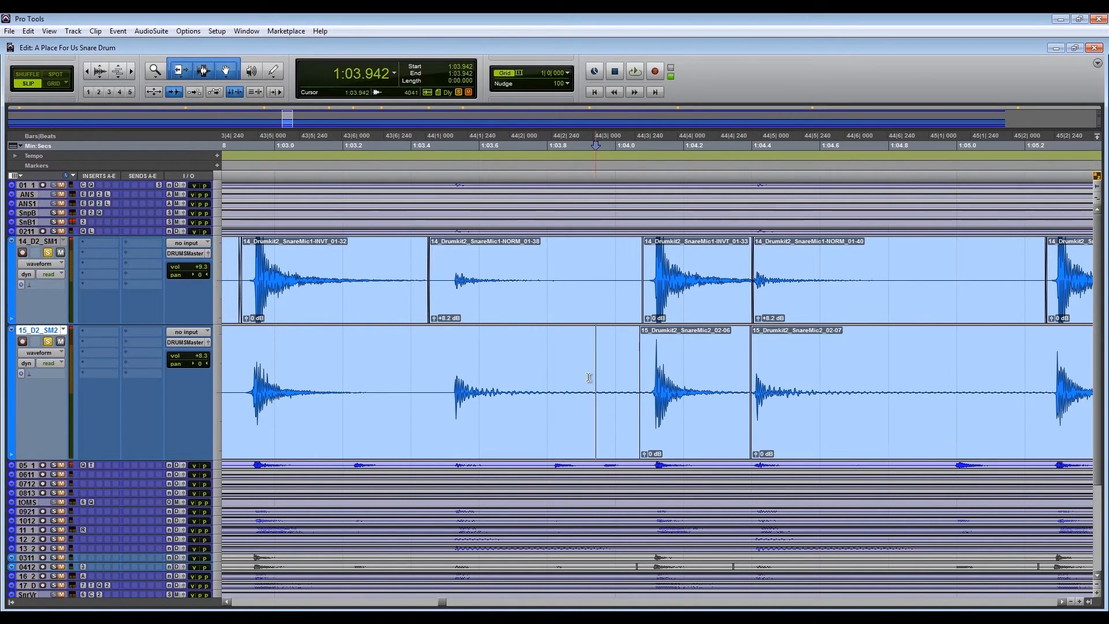
{"action": "left_click", "coordinate": [799, 397], "text": "shift"}
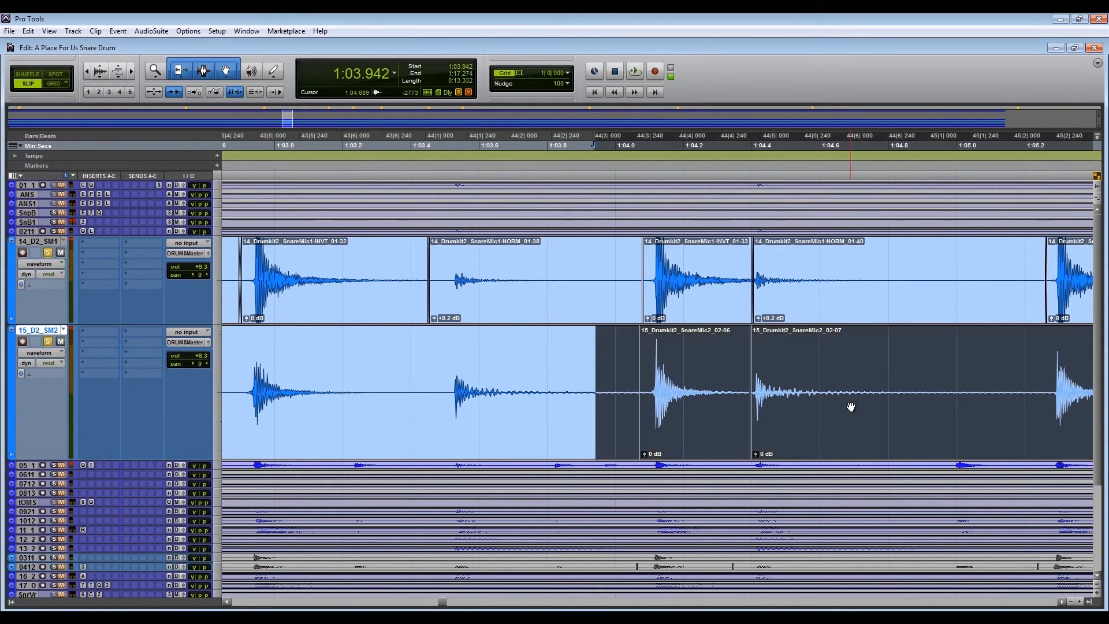
{"action": "left_click", "coordinate": [547, 428]}
{"action": "left_click", "coordinate": [814, 432], "text": "shift"}
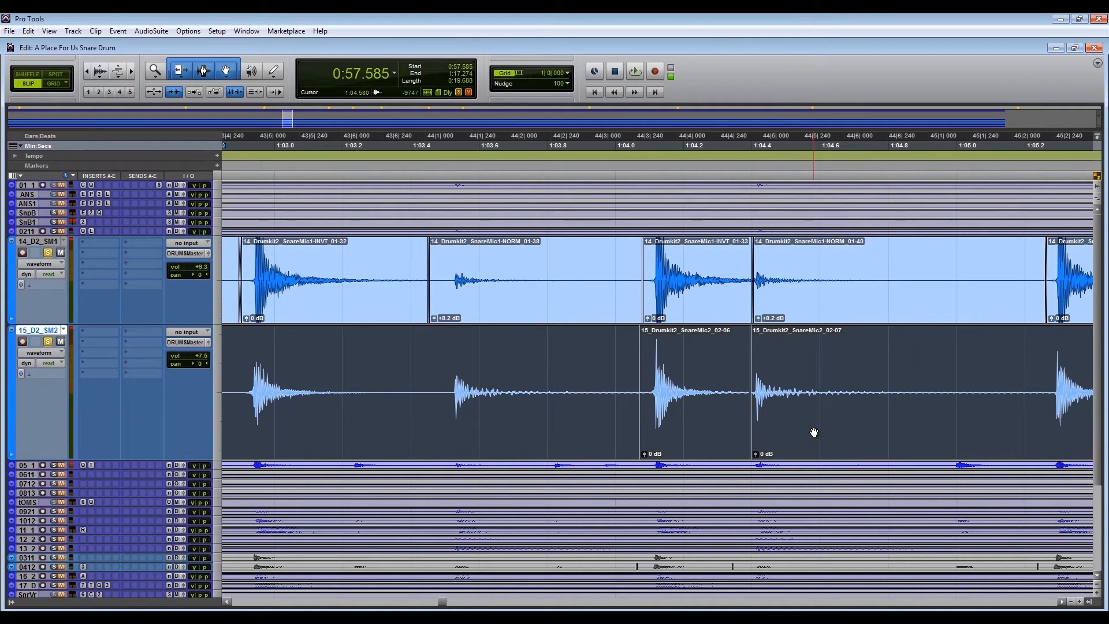
{"action": "key", "text": "alt+shift+3"}
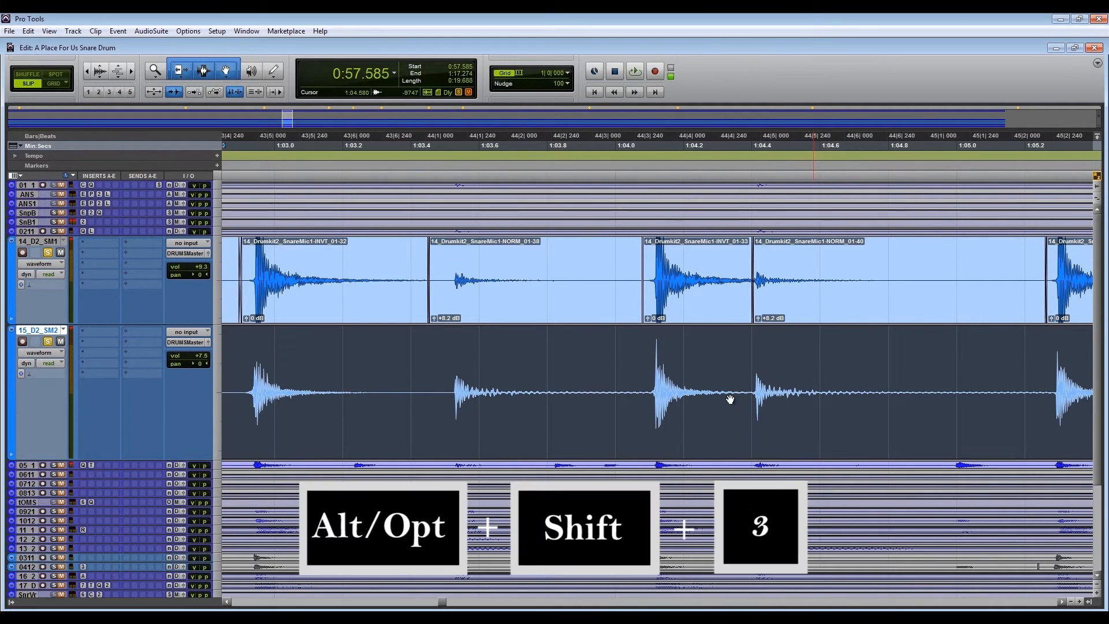
{"action": "left_click", "coordinate": [671, 362]}
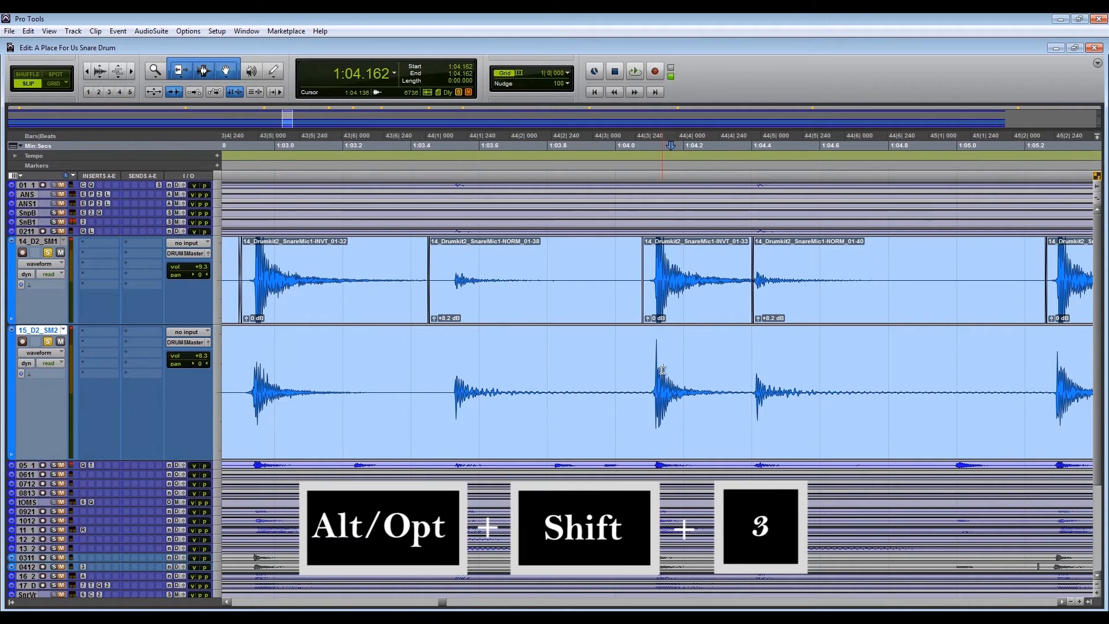
Locate the loud hit's transient on 14_D2_SM1 at 1:04.113 and split the 15_D2_SM2 clip at that point.
{"action": "left_click", "coordinate": [627, 265]}
{"action": "key", "text": "Tab"}
{"action": "key", "text": "Tab"}
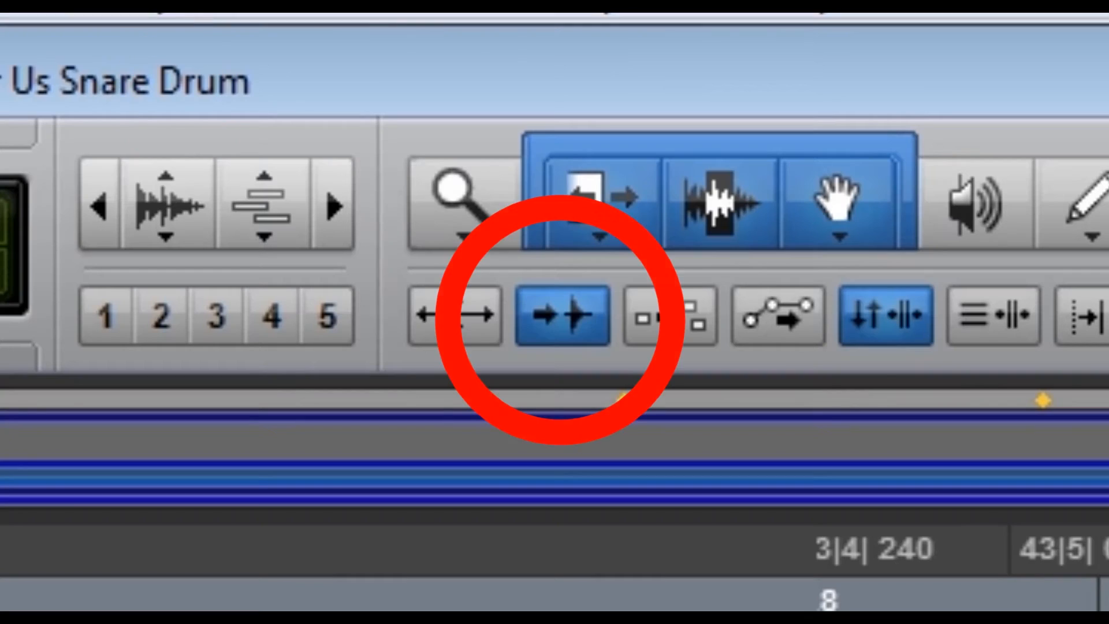
{"action": "key", "text": "t"}
{"action": "key", "text": "t"}
{"action": "key", "text": "t"}
{"action": "key", "text": "t"}
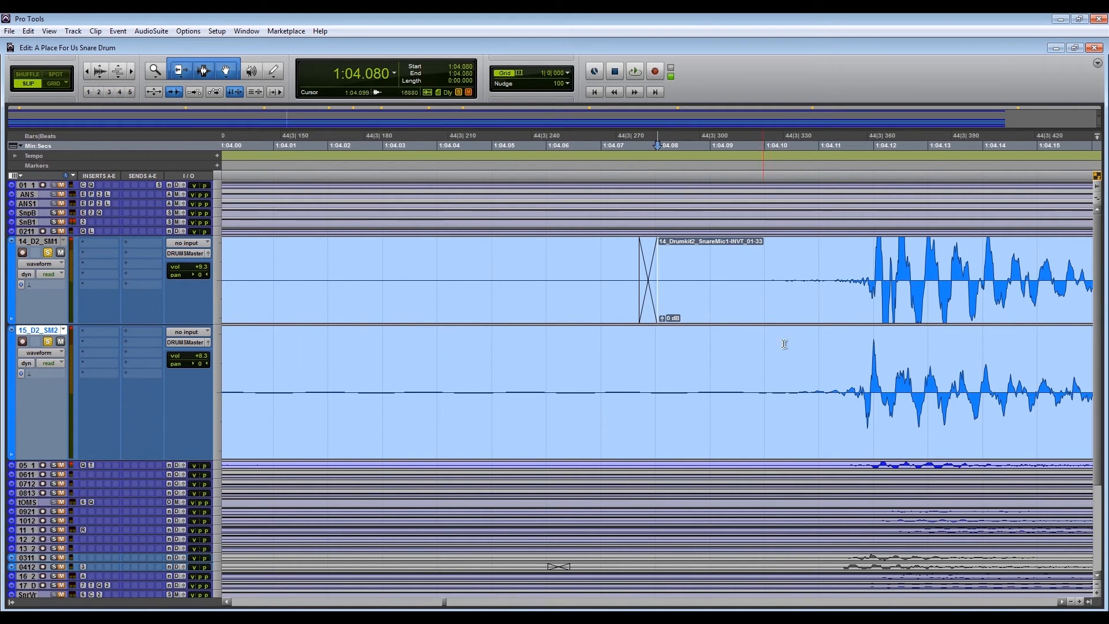
{"action": "key", "text": "Tab"}
{"action": "left_click", "coordinate": [1063, 603]}
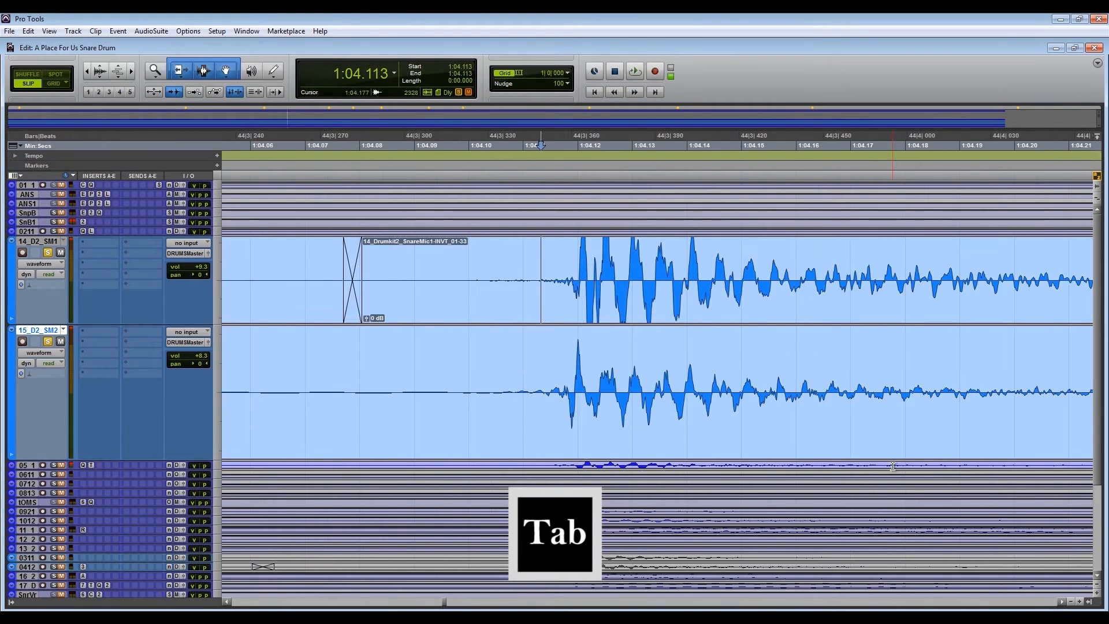
{"action": "key", "text": "semicolon"}
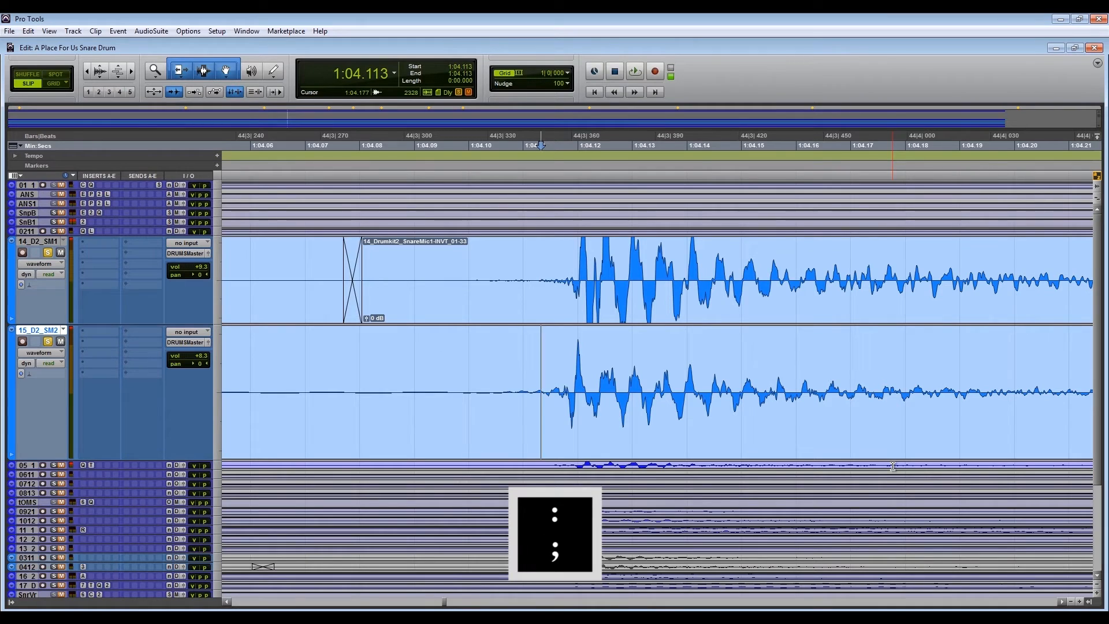
{"action": "key", "text": "b"}
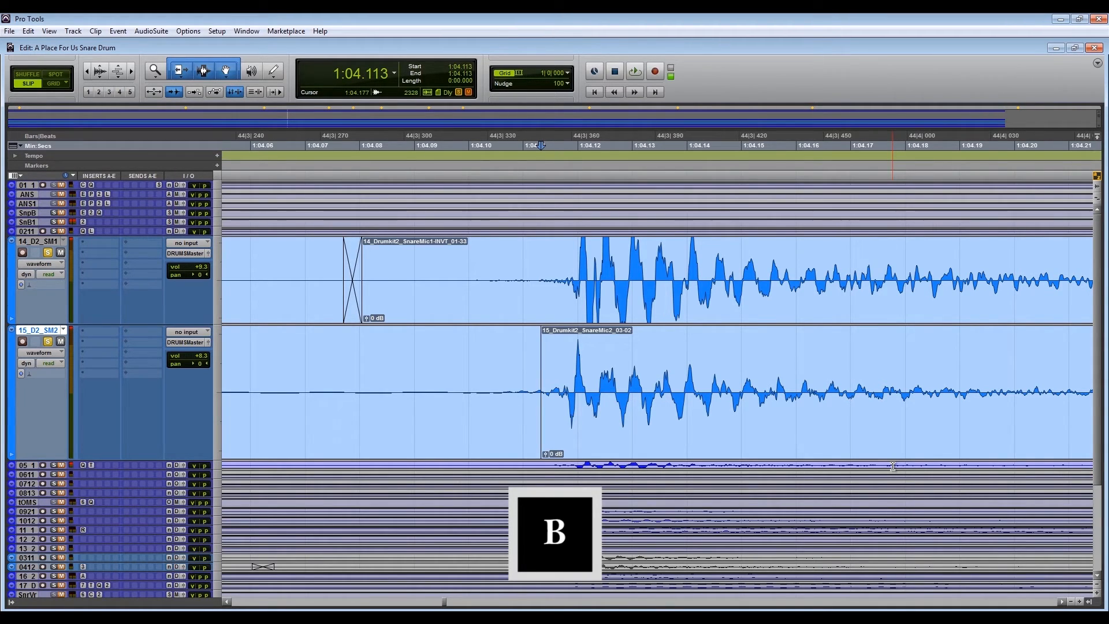
Separate the hit from 1:04.113 to 1:04.401 on 15_D2_SM2 into its own clip and copy it.
{"action": "key", "text": "shift+Tab"}
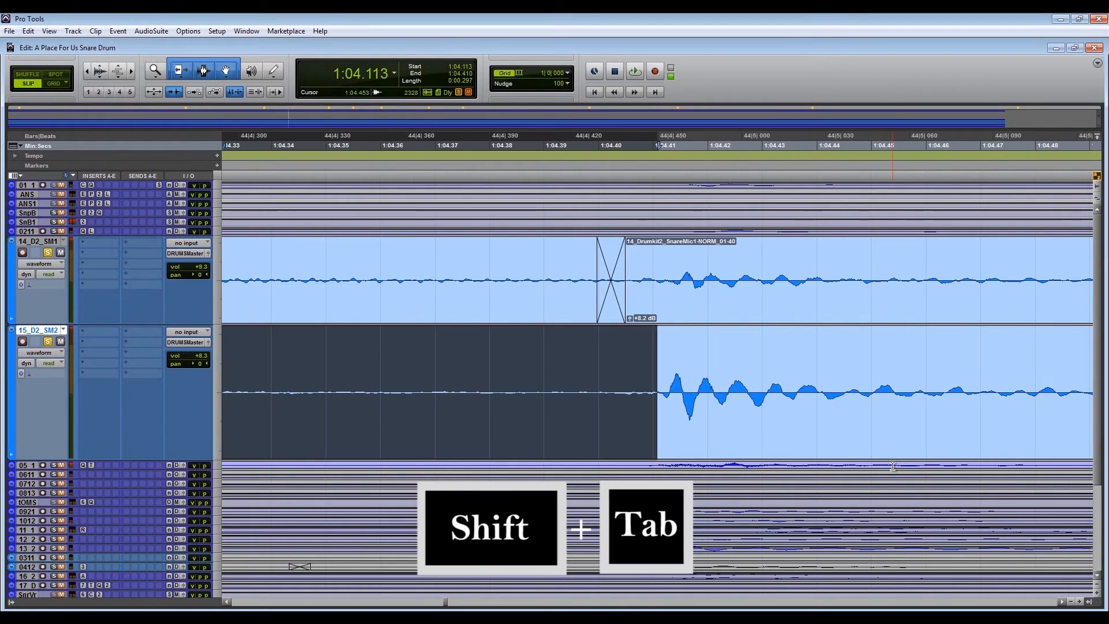
{"action": "key", "text": "r"}
{"action": "key", "text": "r"}
{"action": "key", "text": "r"}
{"action": "key", "text": "r"}
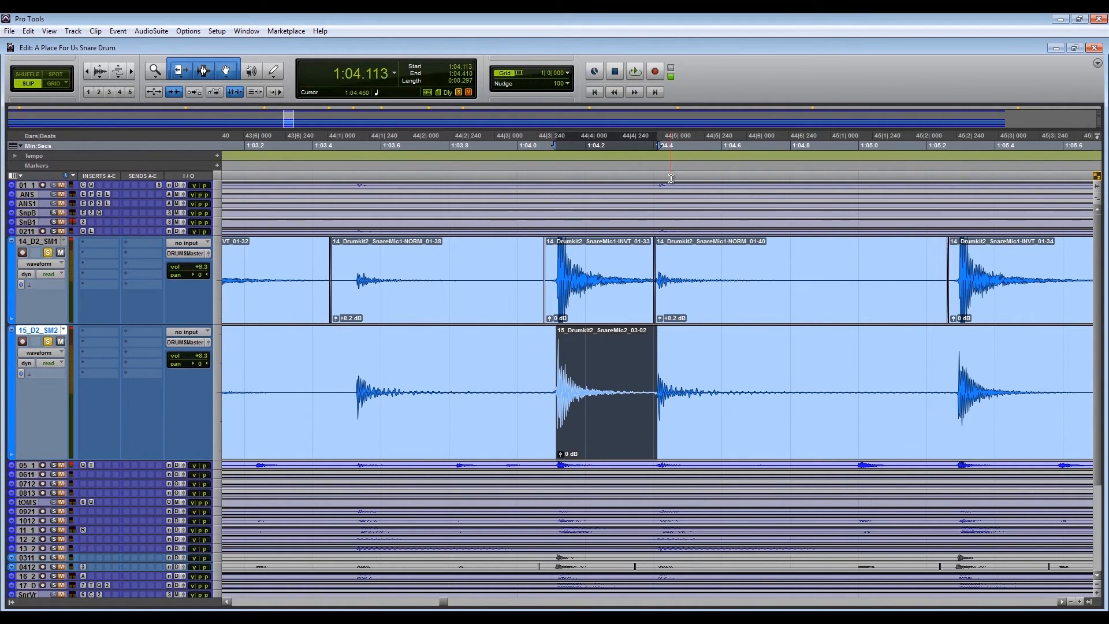
{"action": "left_click_drag", "start_coordinate": [660, 145], "coordinate": [657, 145]}
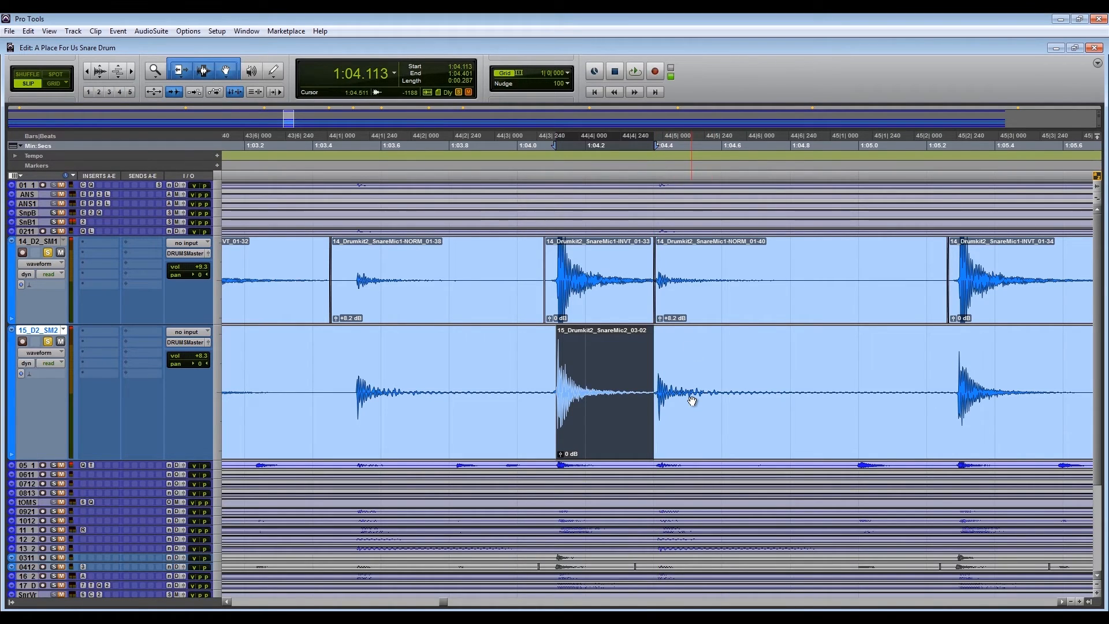
{"action": "key", "text": "b"}
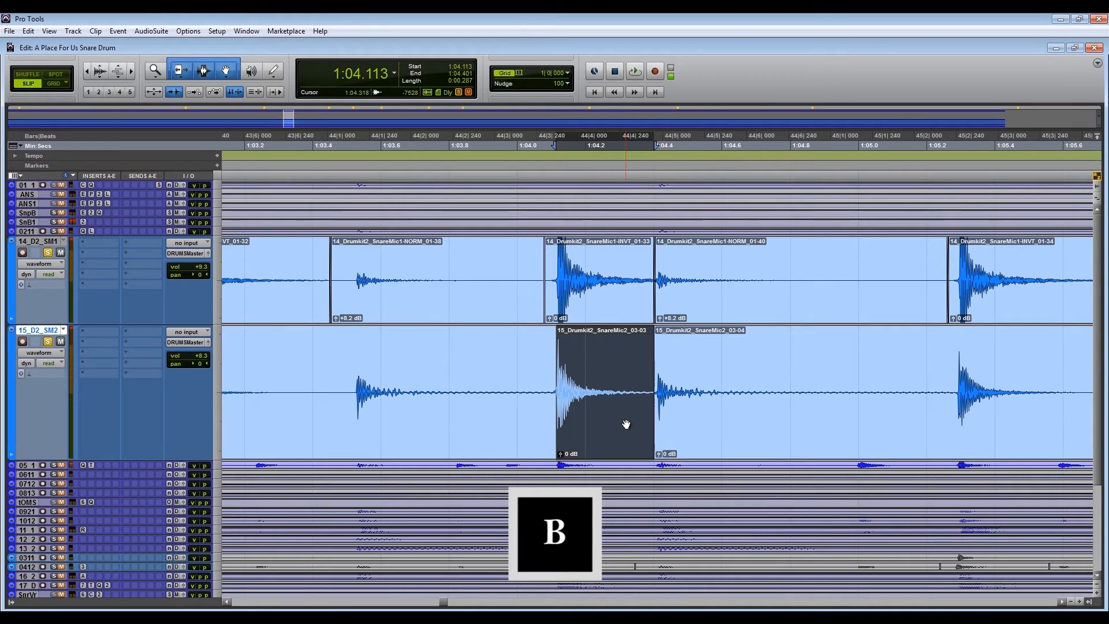
{"action": "key", "text": "c"}
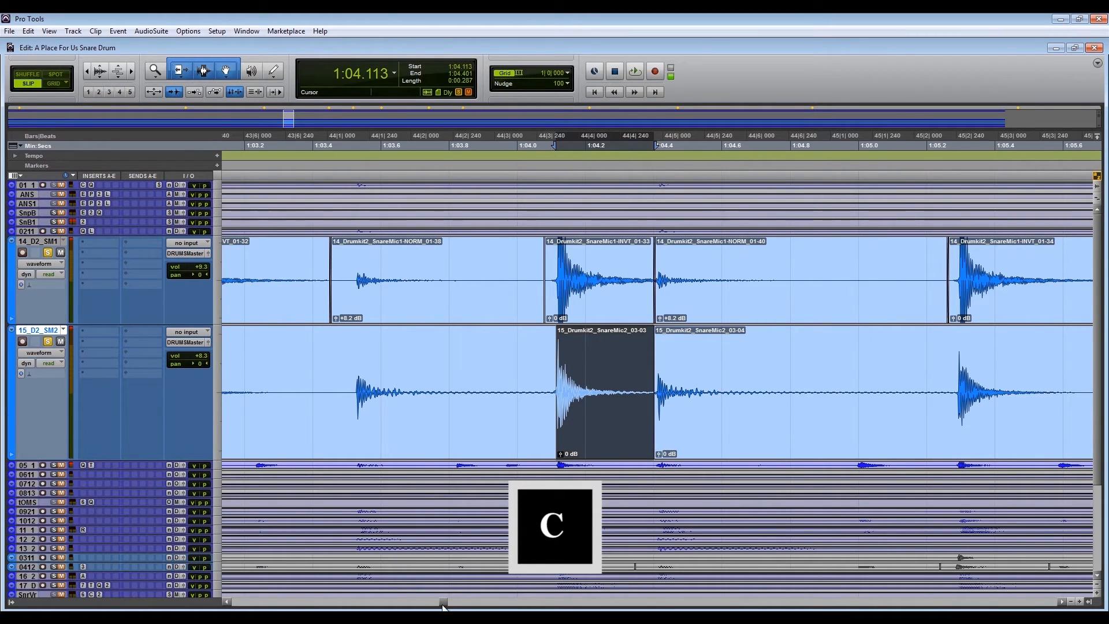
Locate the loud hit's transient after V2 on 14_D2_SM1 and paste the copied hit on 15_D2_SM2 at 0:59.408.
{"action": "key", "text": "r"}
{"action": "key", "text": "r"}
{"action": "key", "text": "r"}
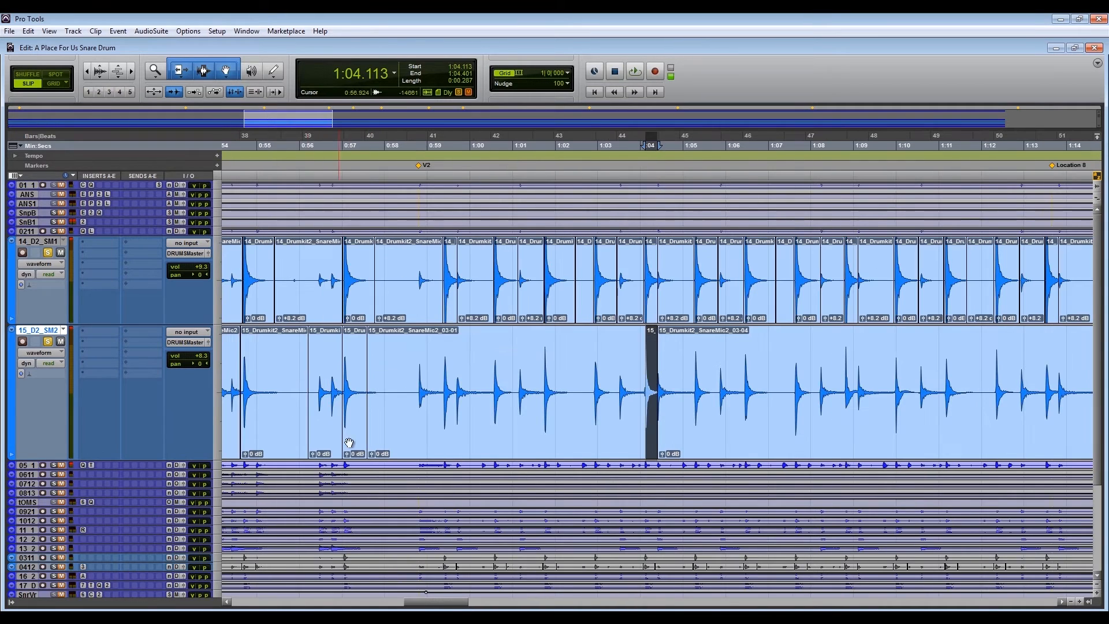
{"action": "left_click", "coordinate": [428, 274]}
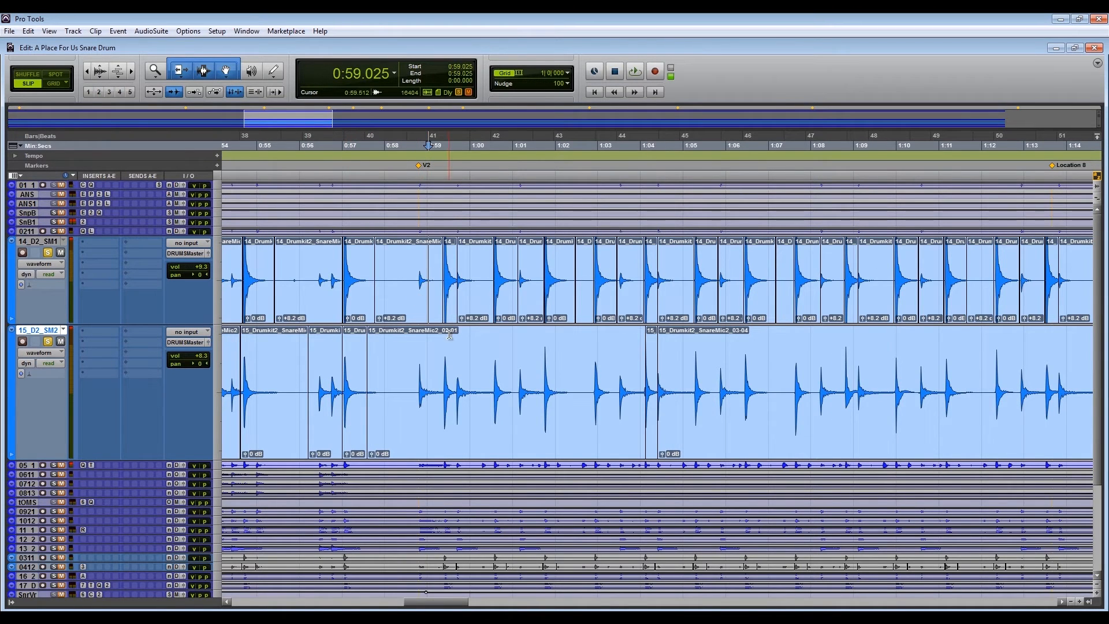
{"action": "key", "text": "t"}
{"action": "key", "text": "t"}
{"action": "key", "text": "t"}
{"action": "key", "text": "t"}
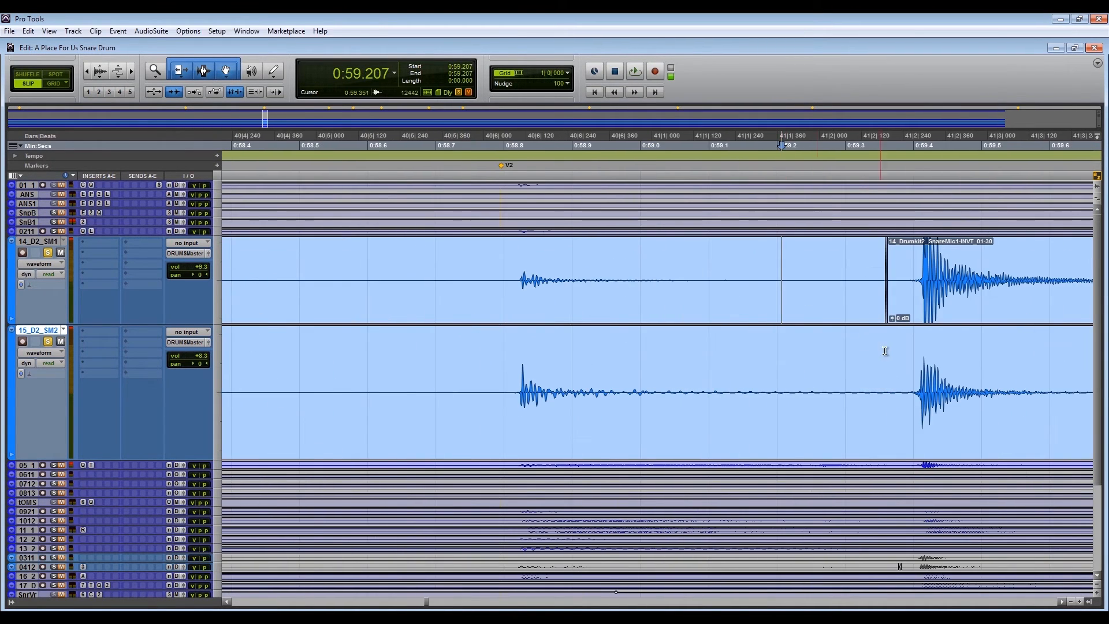
{"action": "key", "text": "Tab"}
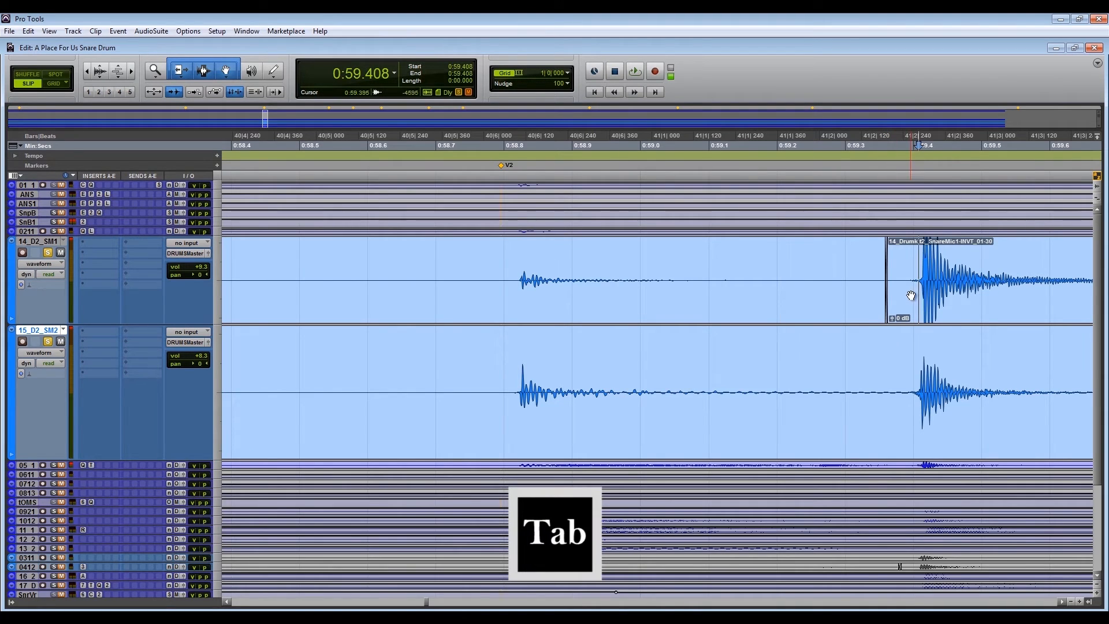
{"action": "key", "text": "semicolon"}
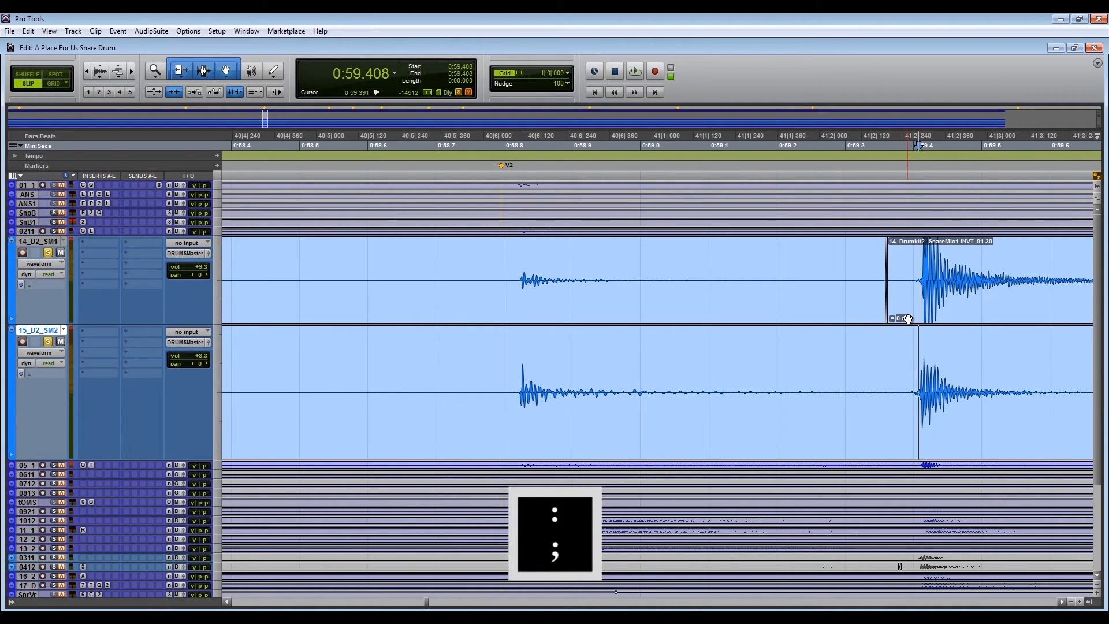
{"action": "key", "text": "v"}
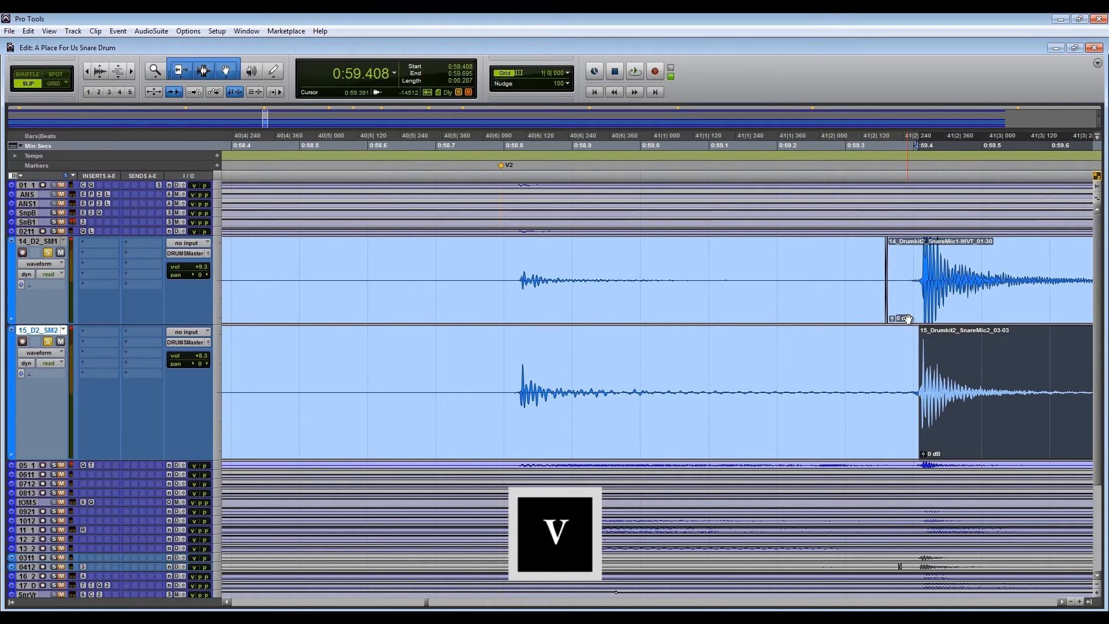
Compare the pasted hit's waveform alignment with 14_D2_SM1 close up, and play it back.
{"action": "key", "text": "t"}
{"action": "key", "text": "t"}
{"action": "key", "text": "t"}
{"action": "key", "text": "t"}
{"action": "key", "text": "t"}
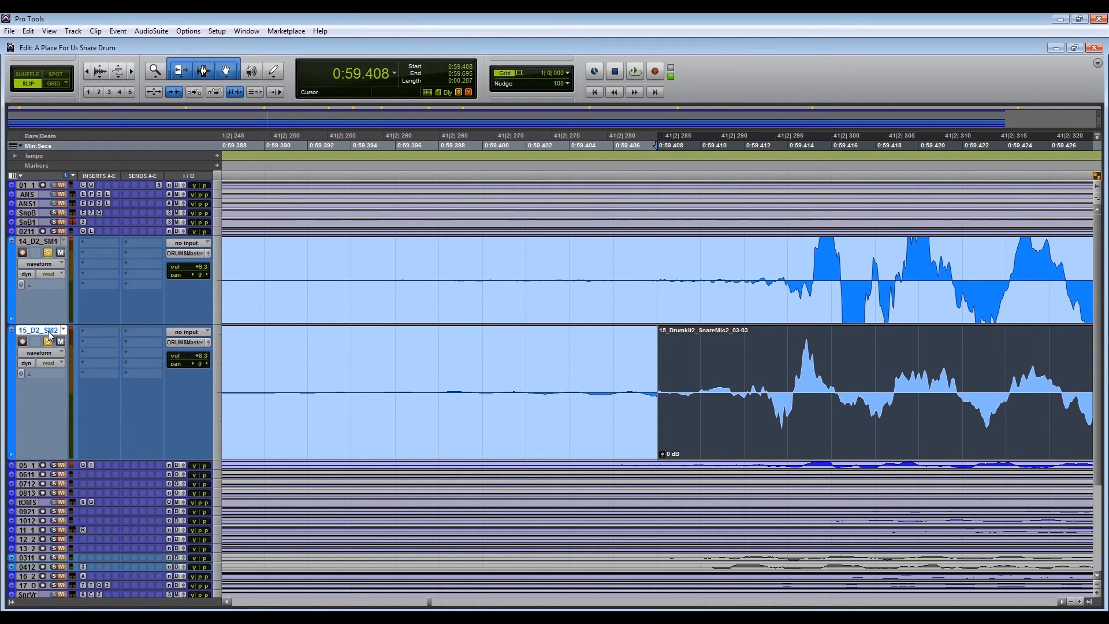
{"action": "mouse_move", "coordinate": [50, 336]}
{"action": "left_mouse_down"}
{"action": "mouse_move", "coordinate": [71, 222]}
{"action": "mouse_move", "coordinate": [65, 331]}
{"action": "left_mouse_up"}
{"action": "key", "text": "r"}
{"action": "key", "text": "r"}
{"action": "key", "text": "r"}
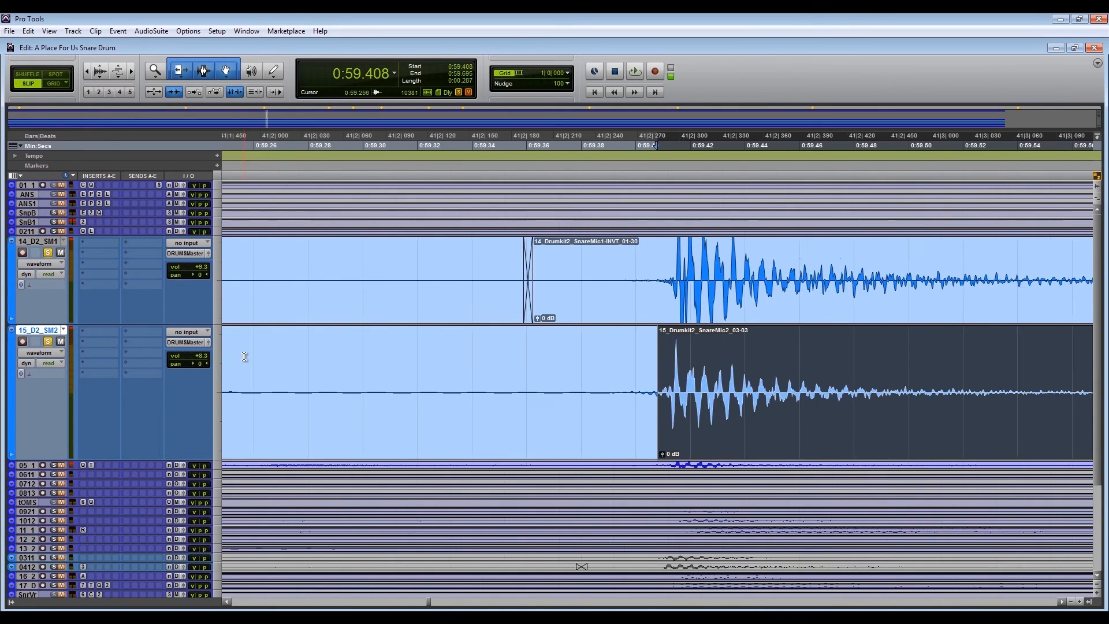
{"action": "key", "text": "r"}
{"action": "key", "text": "r"}
{"action": "key", "text": "space"}
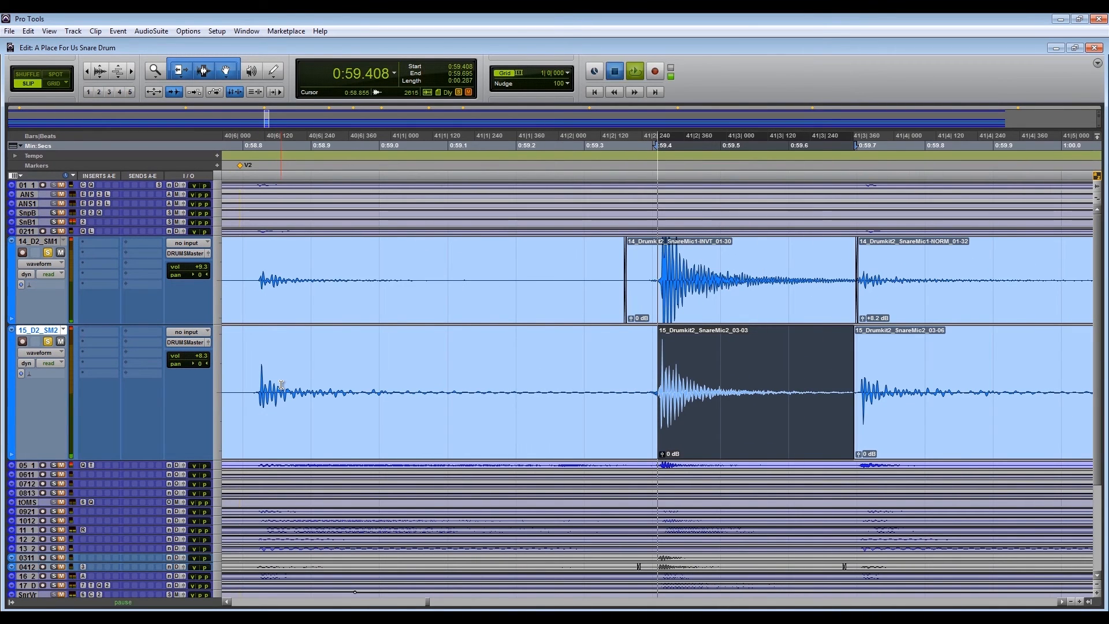
Paste the copied hit on 15_D2_SM2 at the next loud hit's transient, at 1:00.582, and return the selection to 14_D2_SM1.
{"action": "left_click", "coordinate": [696, 364]}
{"action": "key", "text": "Tab"}
{"action": "key", "text": "Tab"}
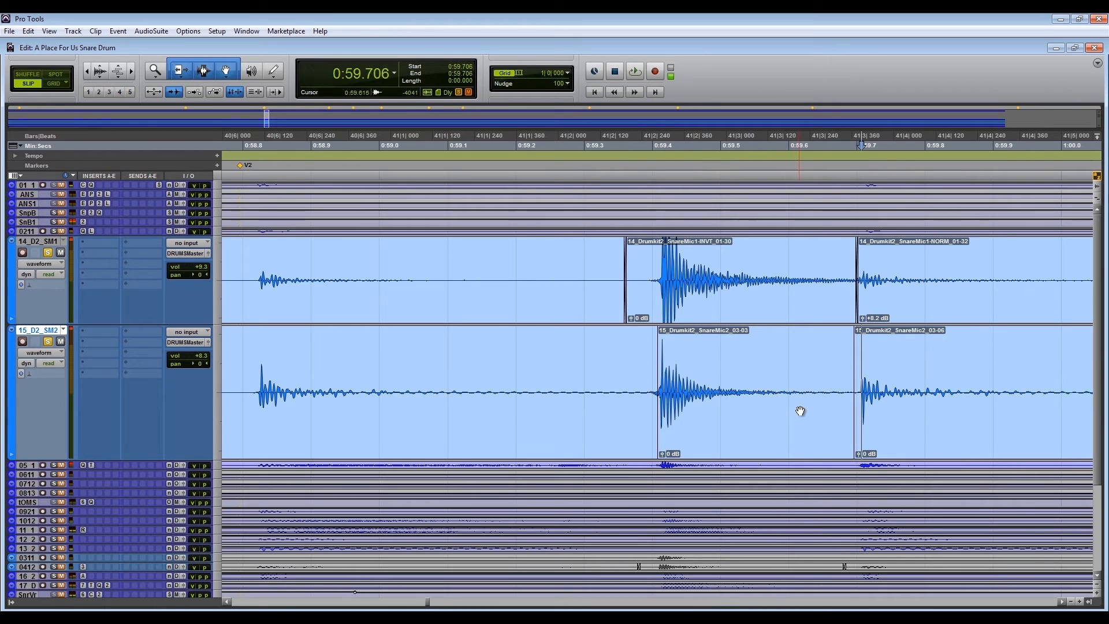
{"action": "key", "text": "Tab"}
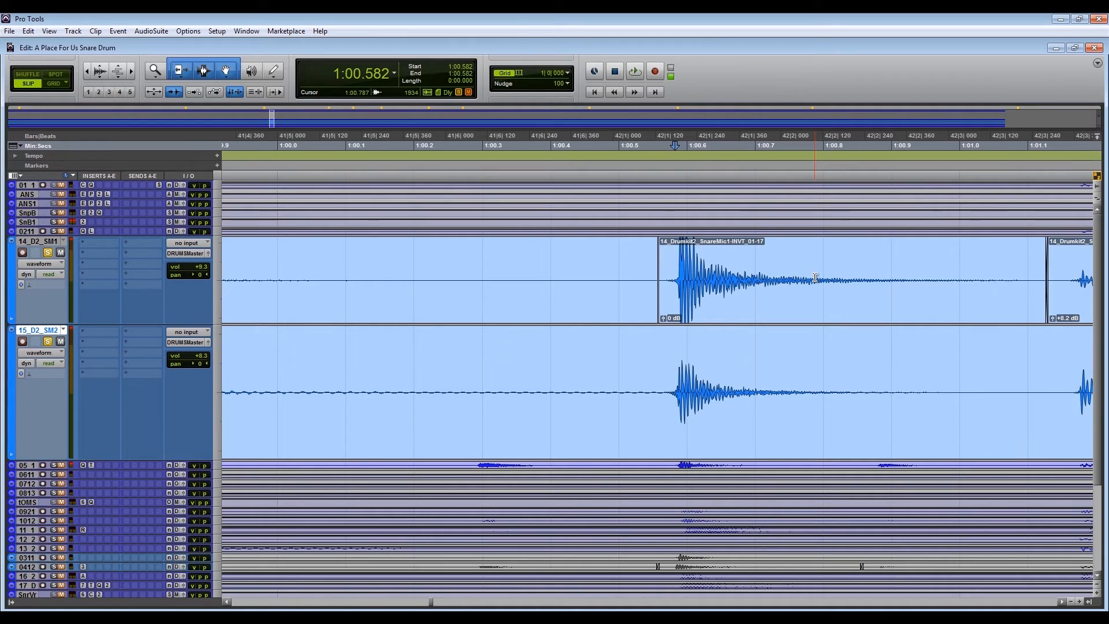
{"action": "key", "text": "shift+Tab"}
{"action": "key", "text": "ctrl+e"}
{"action": "key", "text": "p"}
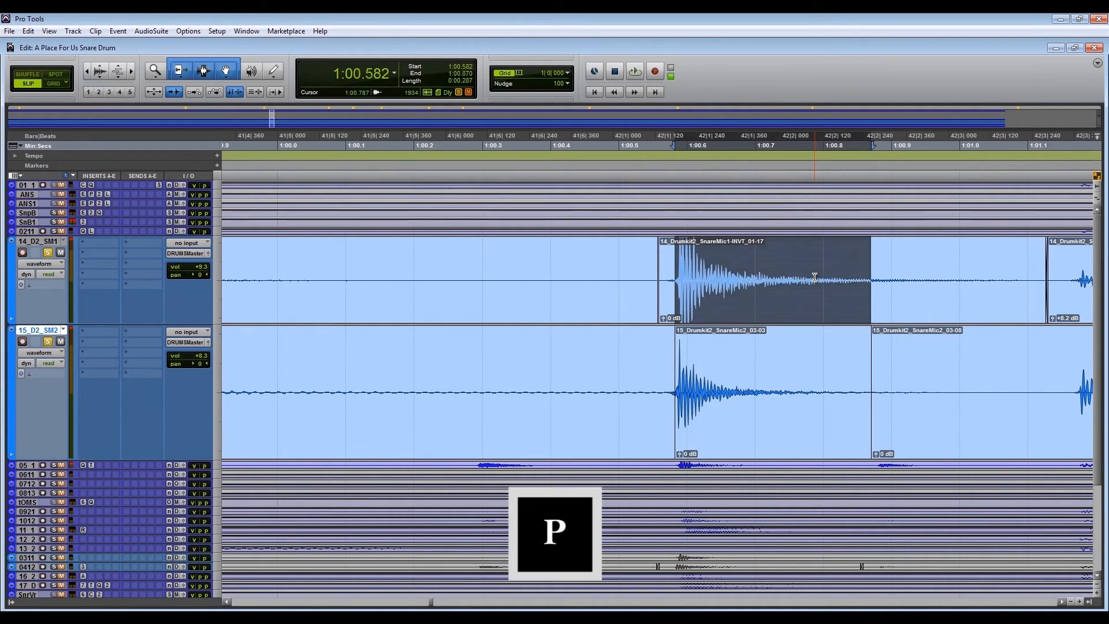
Advance along 14_D2_SM1 to the next loud hit, just after the clip boundary at 1:01.745.
{"action": "key", "text": "Tab"}
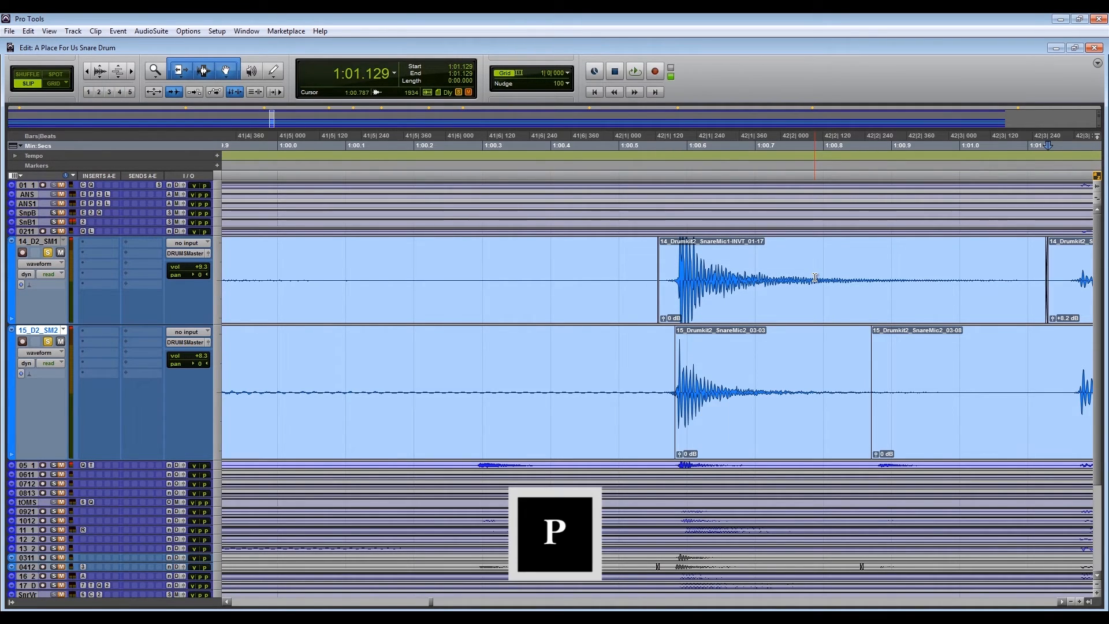
{"action": "key", "text": "Tab"}
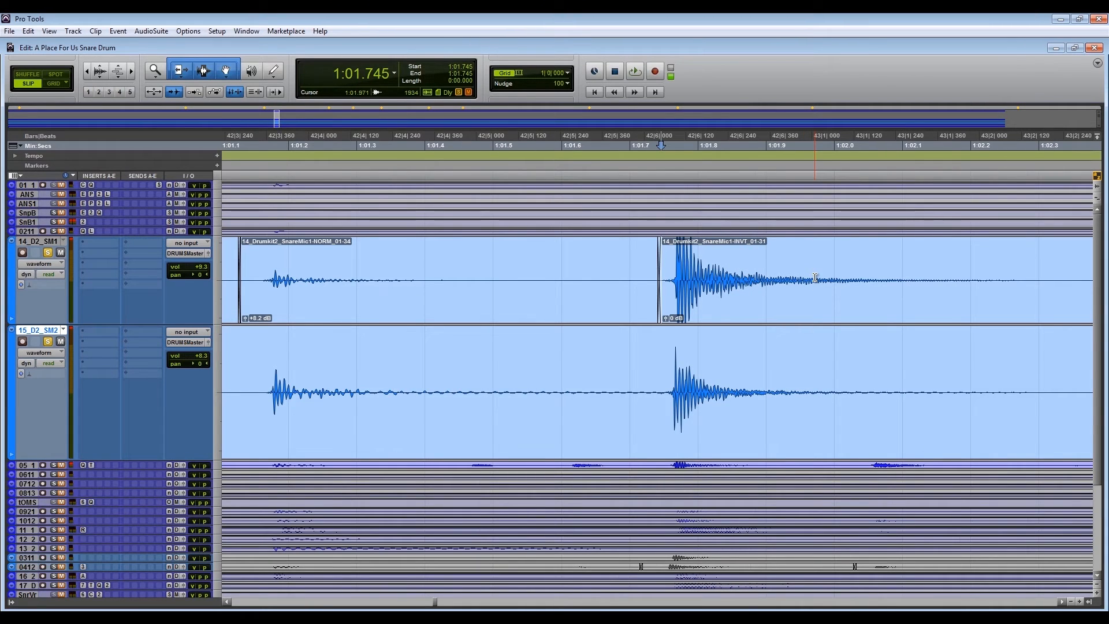
{"action": "key", "text": "Tab"}
{"action": "key", "text": "Tab"}
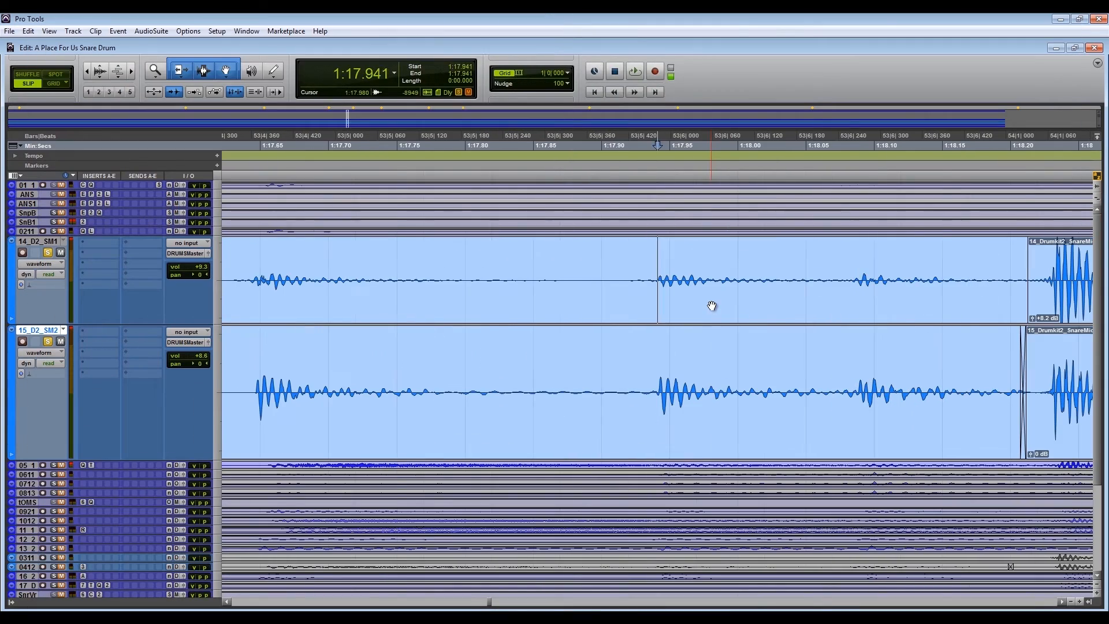
Review the whole session and examine the replaced hits on 15_D2_SM2 around the V2 marker.
{"action": "key", "text": "r"}
{"action": "key", "text": "r"}
{"action": "key", "text": "r"}
{"action": "key", "text": "r"}
{"action": "key", "text": "r"}
{"action": "key", "text": "r"}
{"action": "key", "text": "r"}
{"action": "key", "text": "r"}
{"action": "key", "text": "r"}
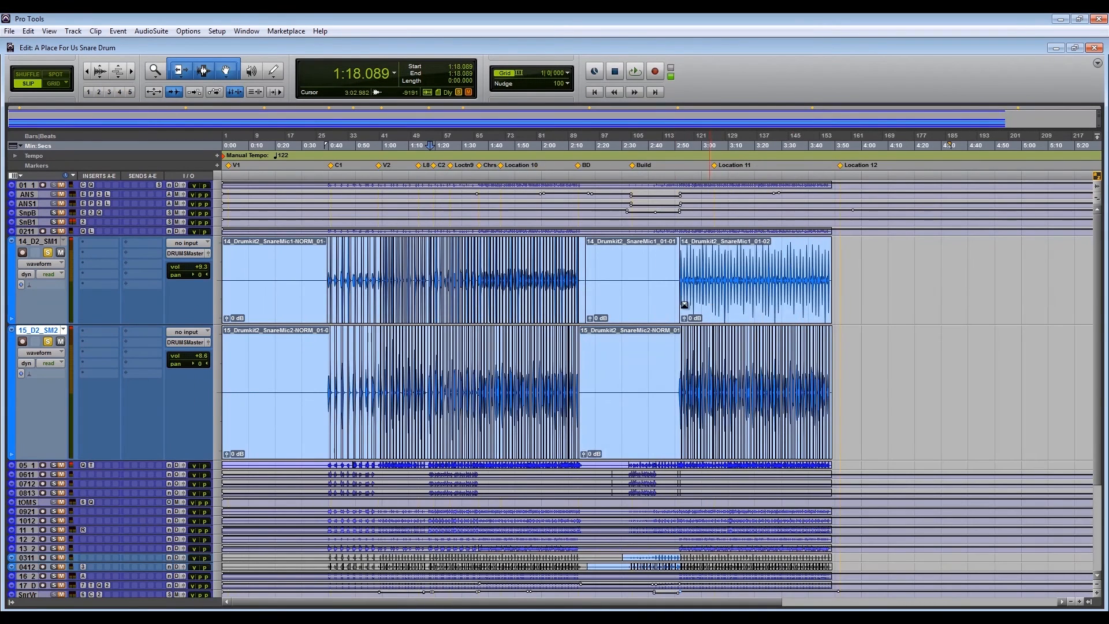
{"action": "left_click", "coordinate": [381, 166]}
{"action": "key", "text": "t"}
{"action": "key", "text": "t"}
{"action": "key", "text": "t"}
{"action": "key", "text": "t"}
{"action": "key", "text": "t"}
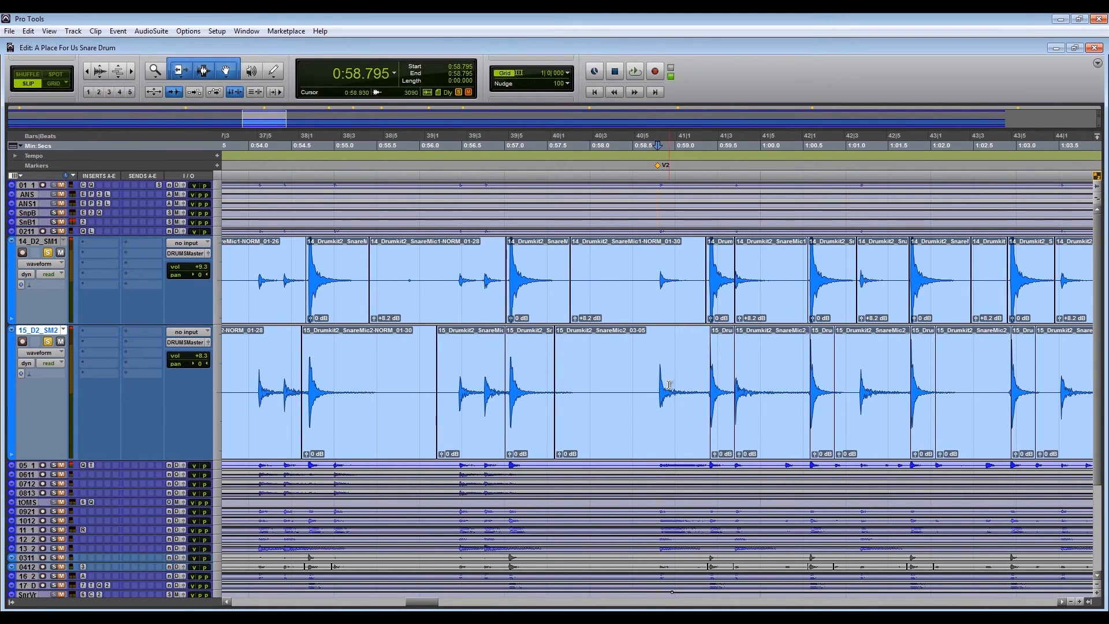
Turn off Tab to Transients and place the cursor at the first pasted clip's start on 15_D2_SM2, at 0:59.408.
{"action": "left_click", "coordinate": [653, 383]}
{"action": "left_click", "coordinate": [175, 93]}
{"action": "key", "text": "ctrl+bracketright"}
{"action": "key", "text": "ctrl+bracketright"}
{"action": "key", "text": "ctrl+bracketright"}
{"action": "key", "text": "ctrl+bracketright"}
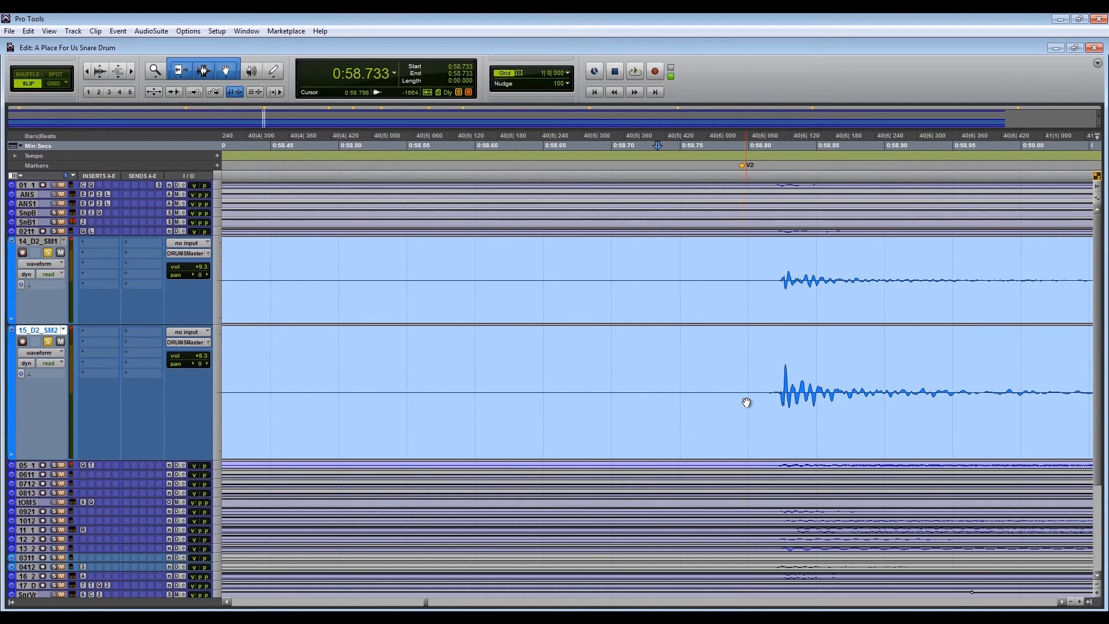
{"action": "key", "text": "Tab"}
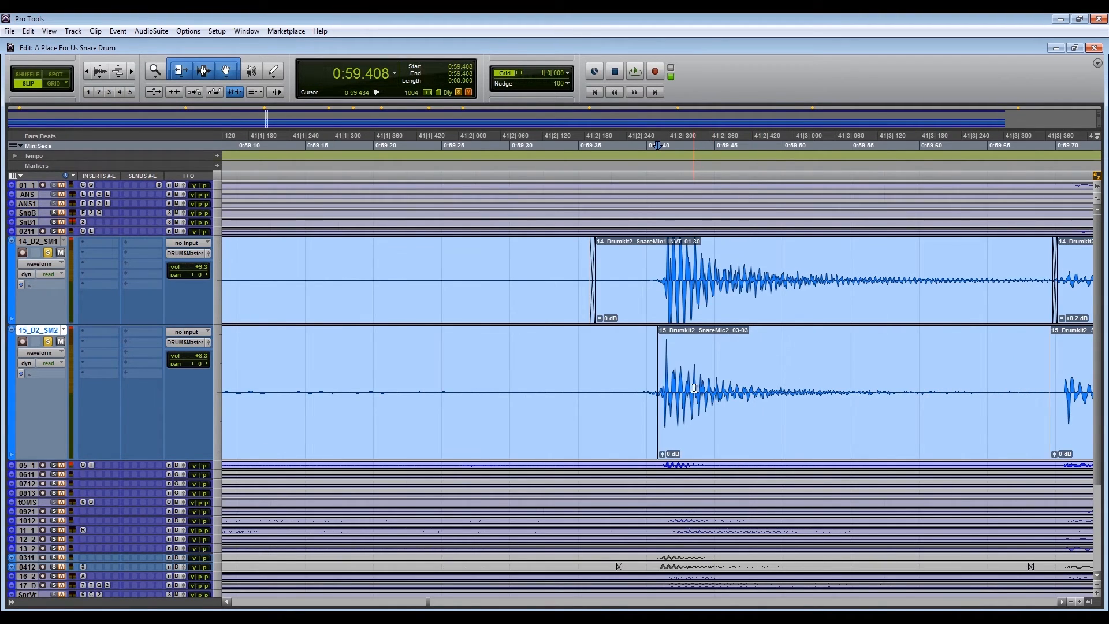
Extend the start of the first pasted clip on 15_D2_SM2 back to 0:59.393.
{"action": "key", "text": "ctrl+bracketright"}
{"action": "key", "text": "ctrl+bracketright"}
{"action": "left_click_drag", "start_coordinate": [664, 390], "coordinate": [581, 394]}
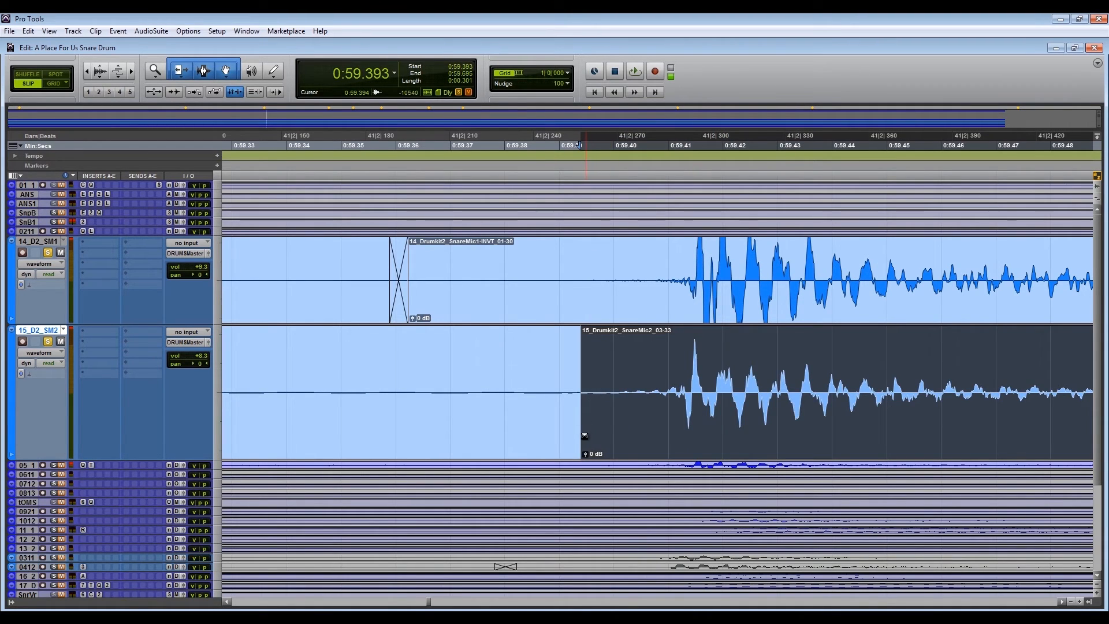
{"action": "left_click_drag", "start_coordinate": [581, 443], "coordinate": [583, 445]}
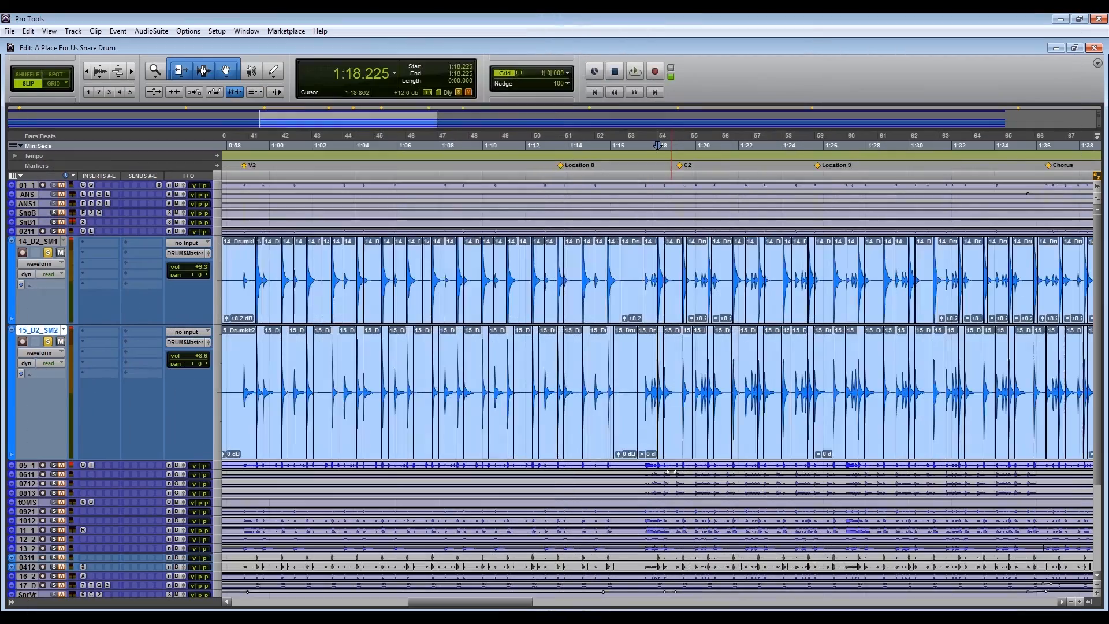
Play the edited snare tracks from the V2 marker to check the replaced hits.
{"action": "key", "text": "ctrl+bracketleft"}
{"action": "key", "text": "ctrl+bracketleft"}
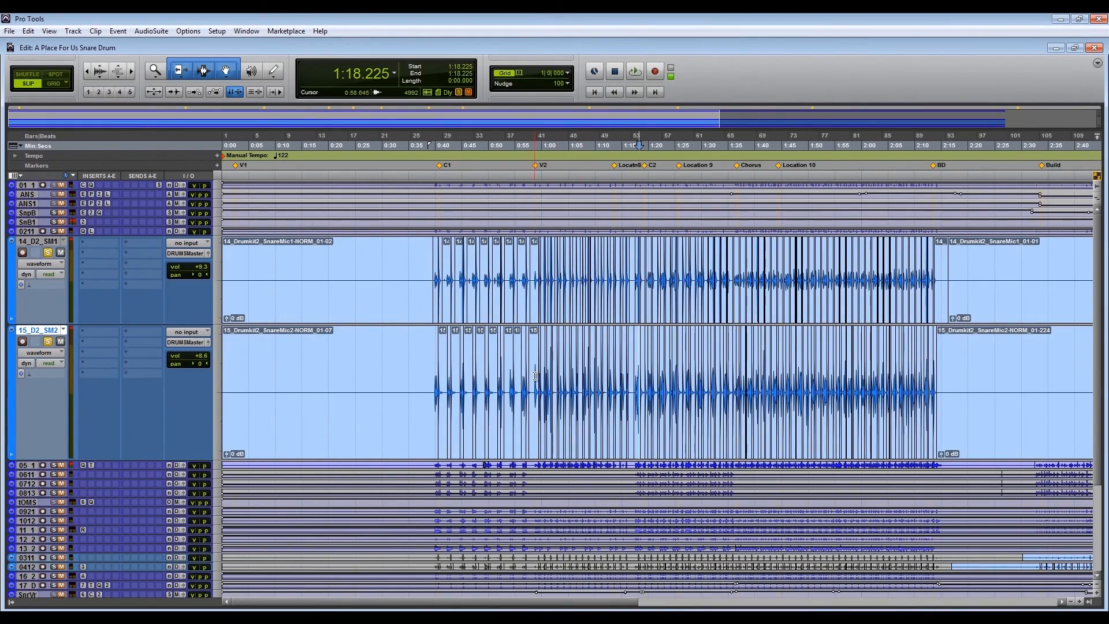
{"action": "left_click", "coordinate": [540, 168]}
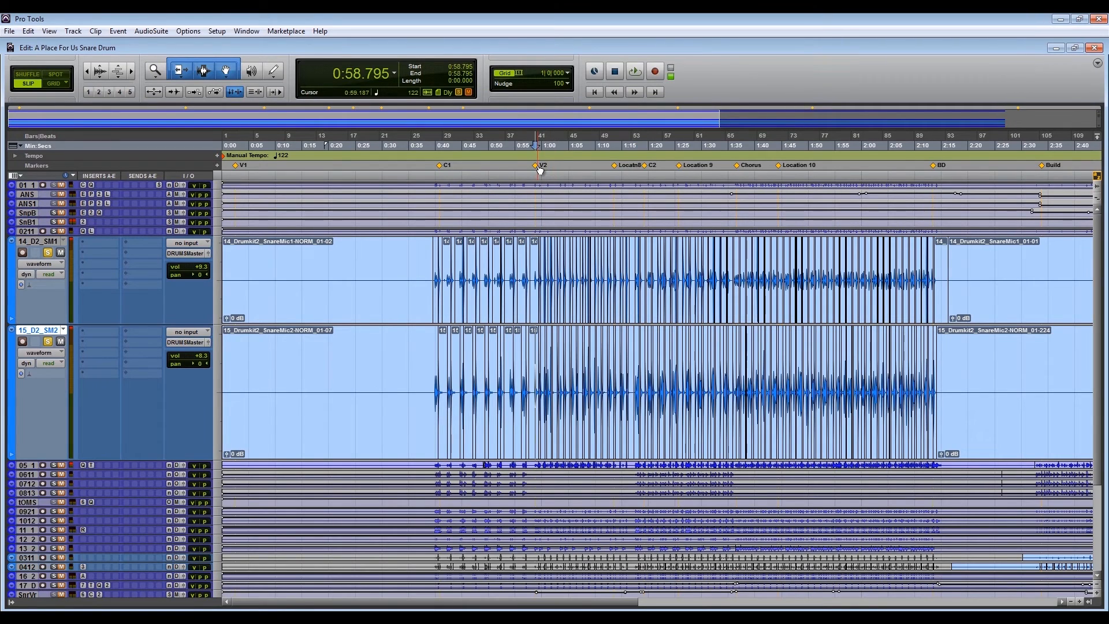
{"action": "key", "text": "space"}
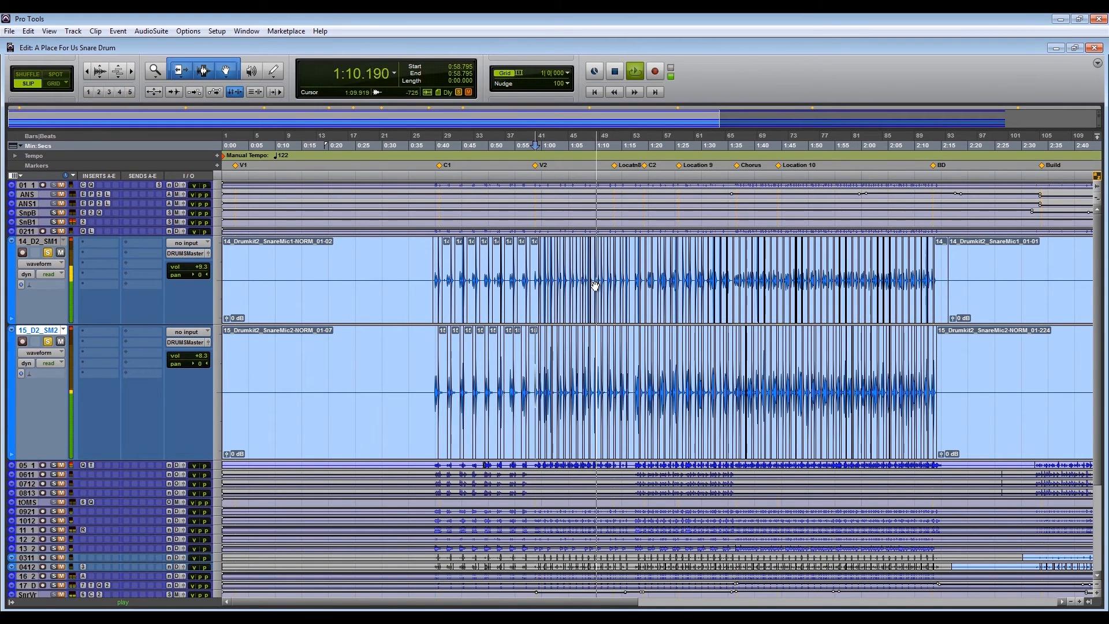
{"action": "key", "text": "space"}
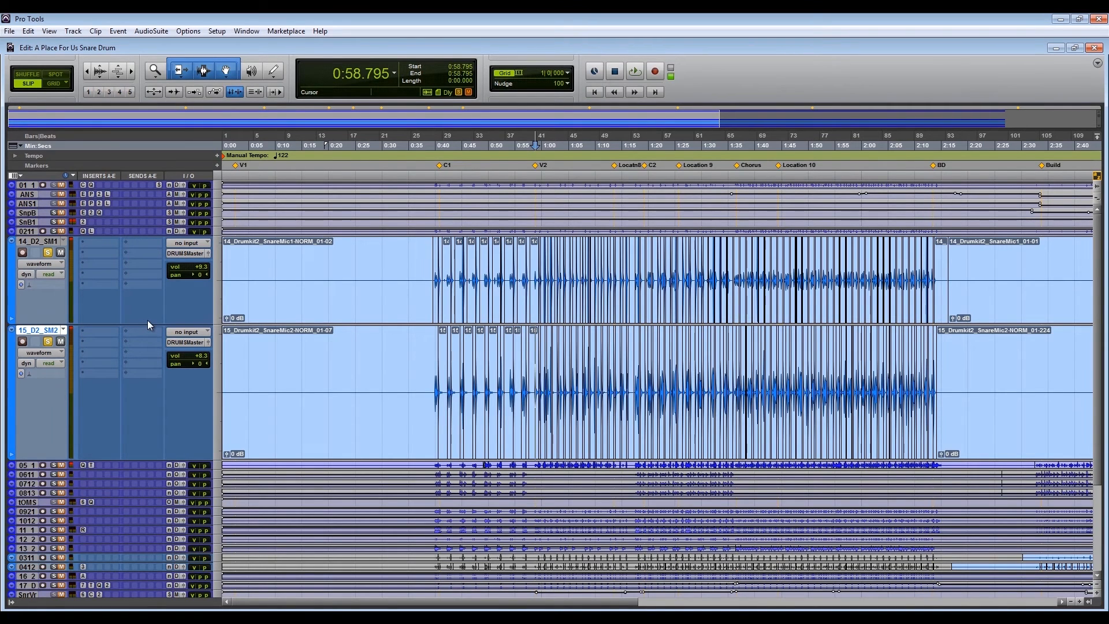
Unsolo the two snare mic tracks and play the full mix from just before V2, at 0:58.604.
{"action": "key", "text": "t"}
{"action": "key", "text": "t"}
{"action": "key", "text": "t"}
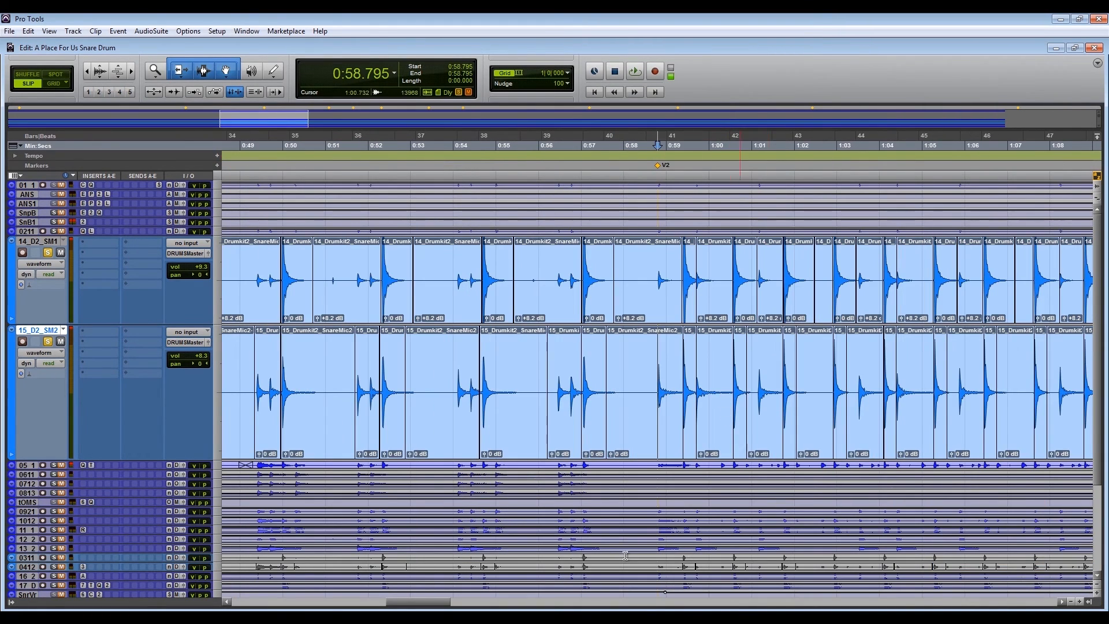
{"action": "left_click_drag", "start_coordinate": [439, 604], "coordinate": [459, 604]}
{"action": "left_click", "coordinate": [374, 364]}
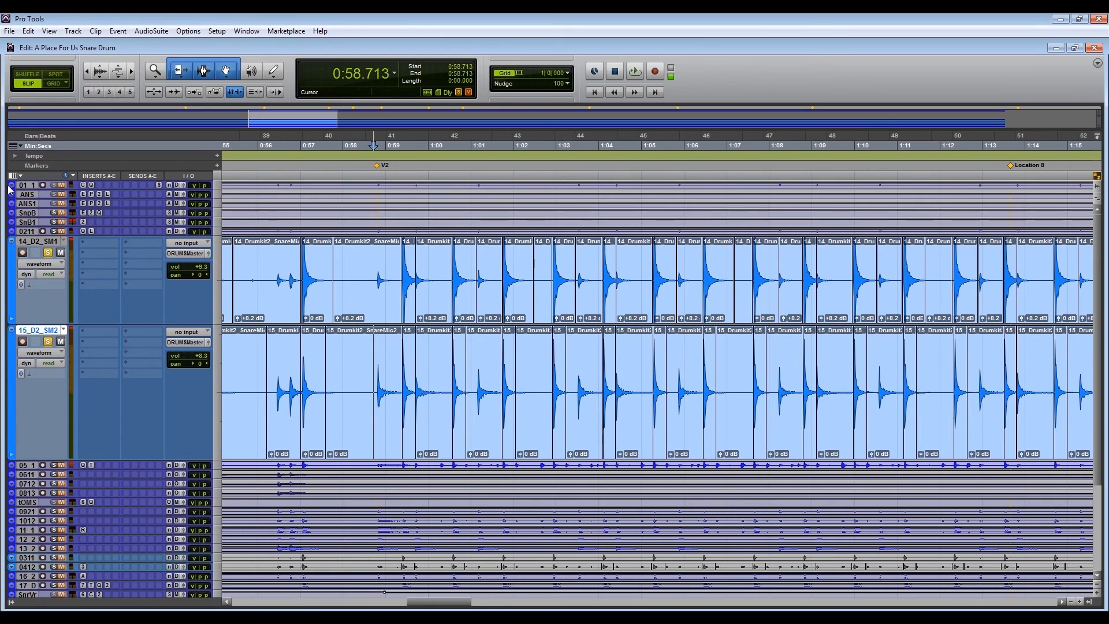
{"action": "left_click", "coordinate": [49, 254]}
{"action": "left_click", "coordinate": [370, 332]}
{"action": "key", "text": "space"}
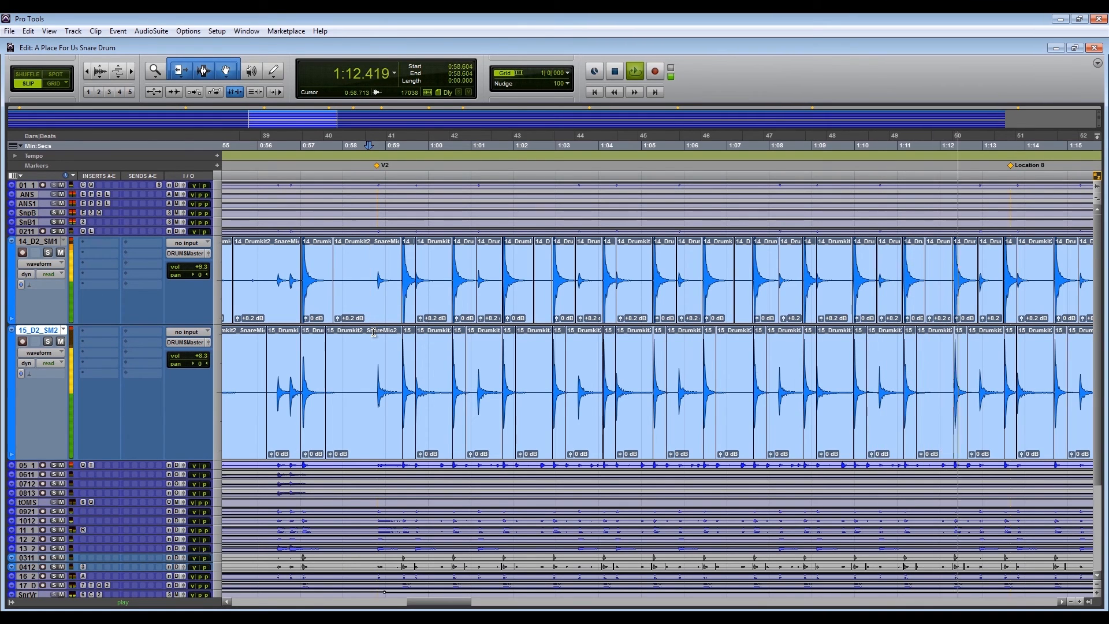
Undo the hit edits after V2 on both snare tracks and listen to the earlier version for comparison.
{"action": "key", "text": "ctrl+z"}
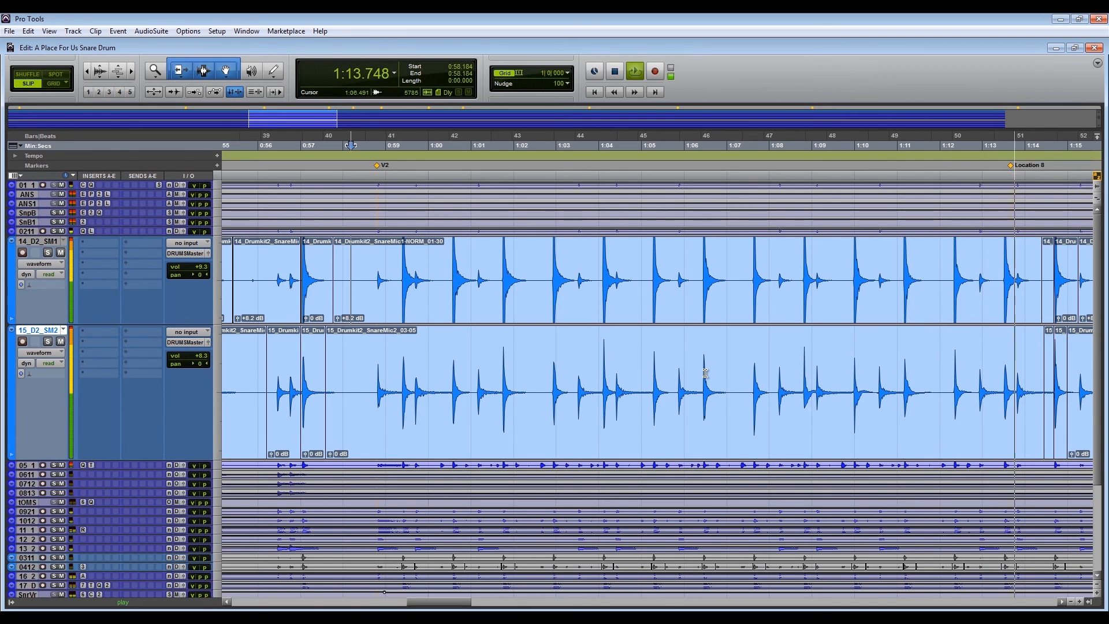
{"action": "key", "text": "space"}
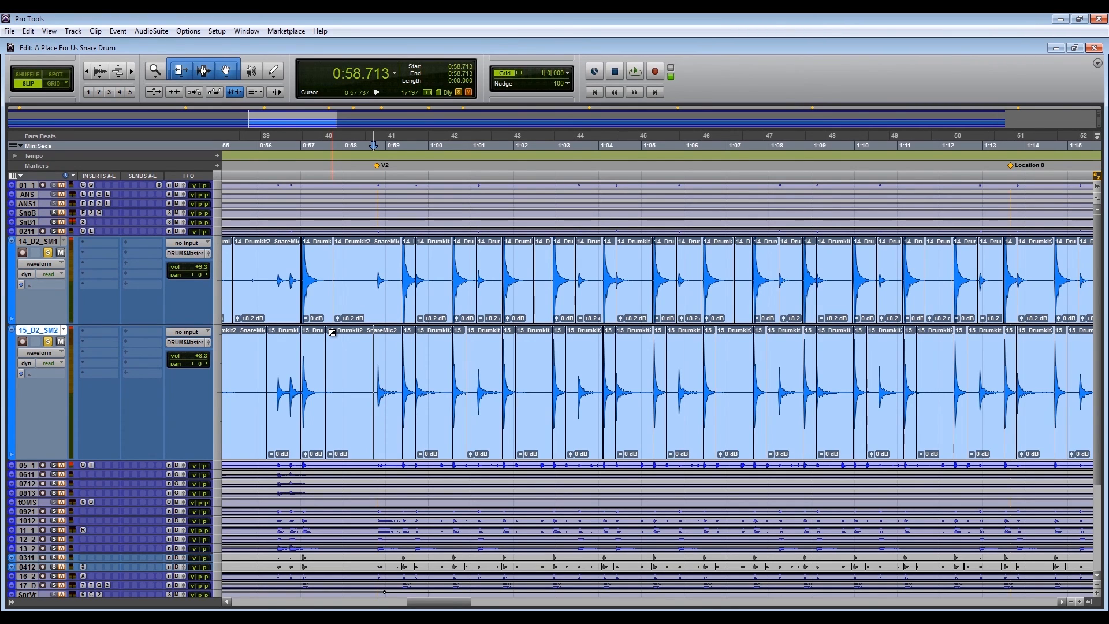
Set the playback start on 15_D2_SM2 just before V2, at 0:58.483.
{"action": "left_click", "coordinate": [363, 344]}
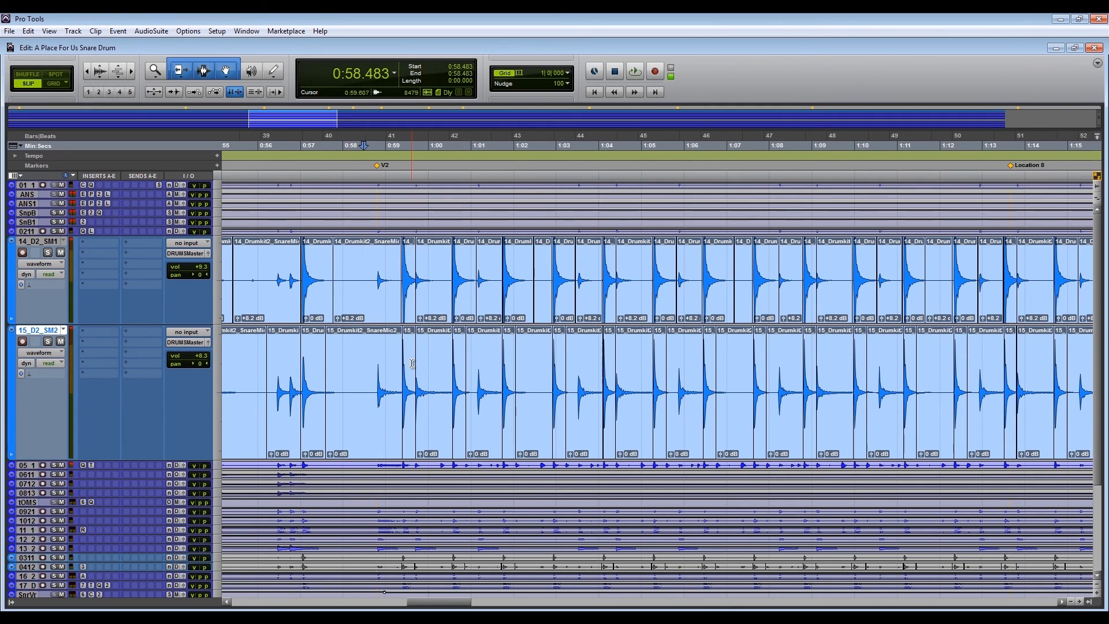